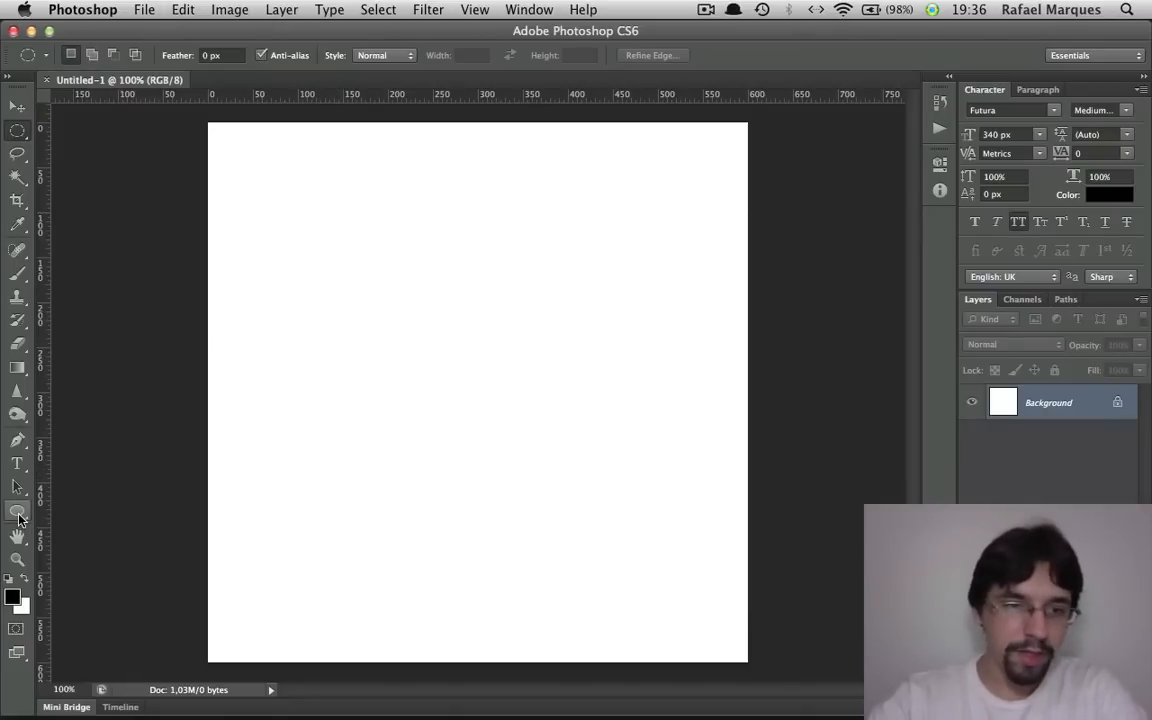
# Draw a solid black circle about 277 px in diameter near the centre of the canvas with the Ellipse tool
pyautogui.click(18, 515)
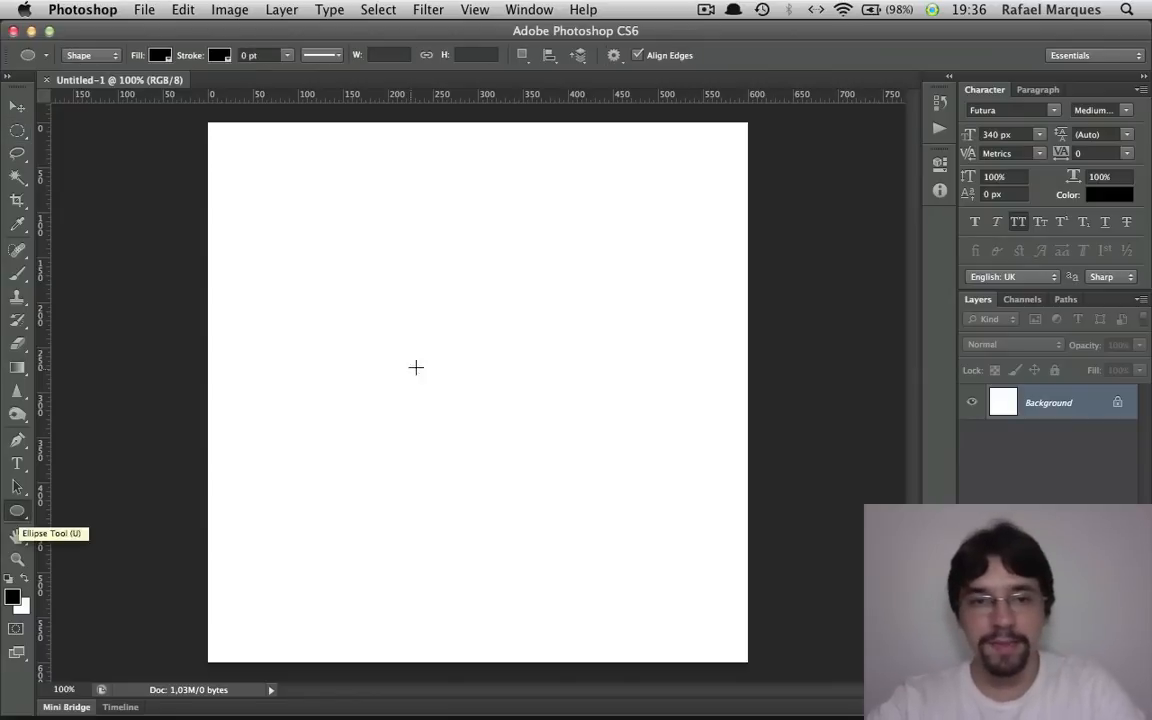
pyautogui.moveTo(360, 259); pyautogui.dragTo(617, 507)
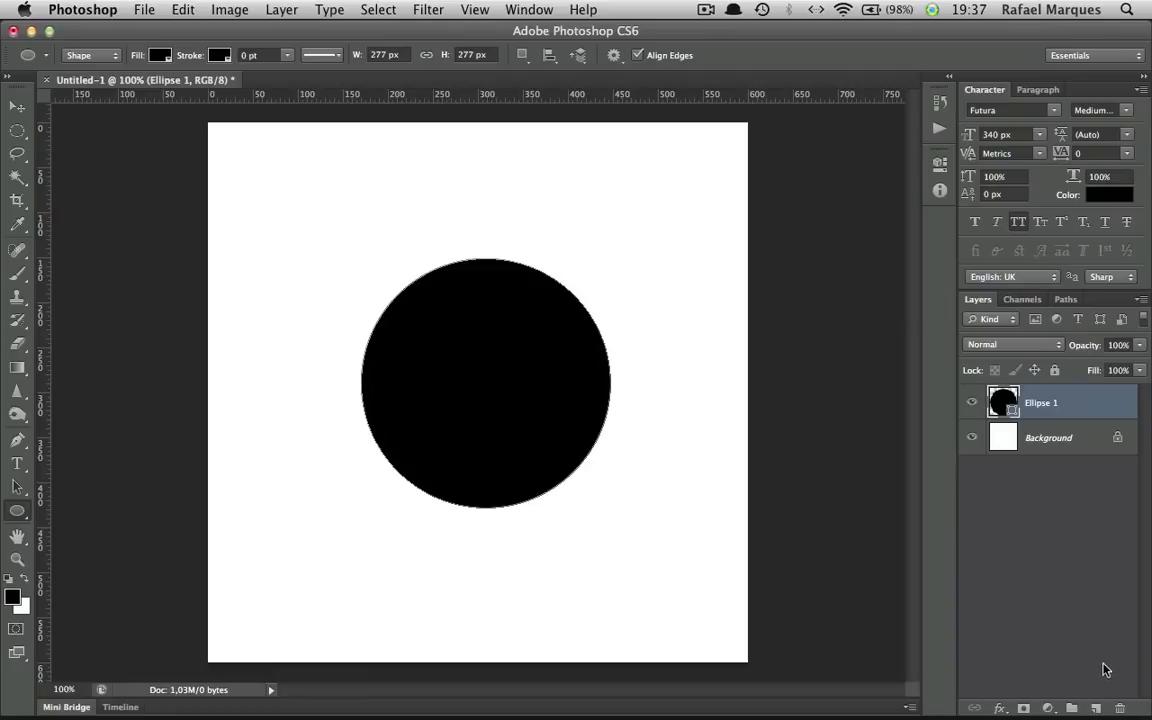
# Create a new layer above the circle and name it "luz 1"
pyautogui.click(1096, 708)
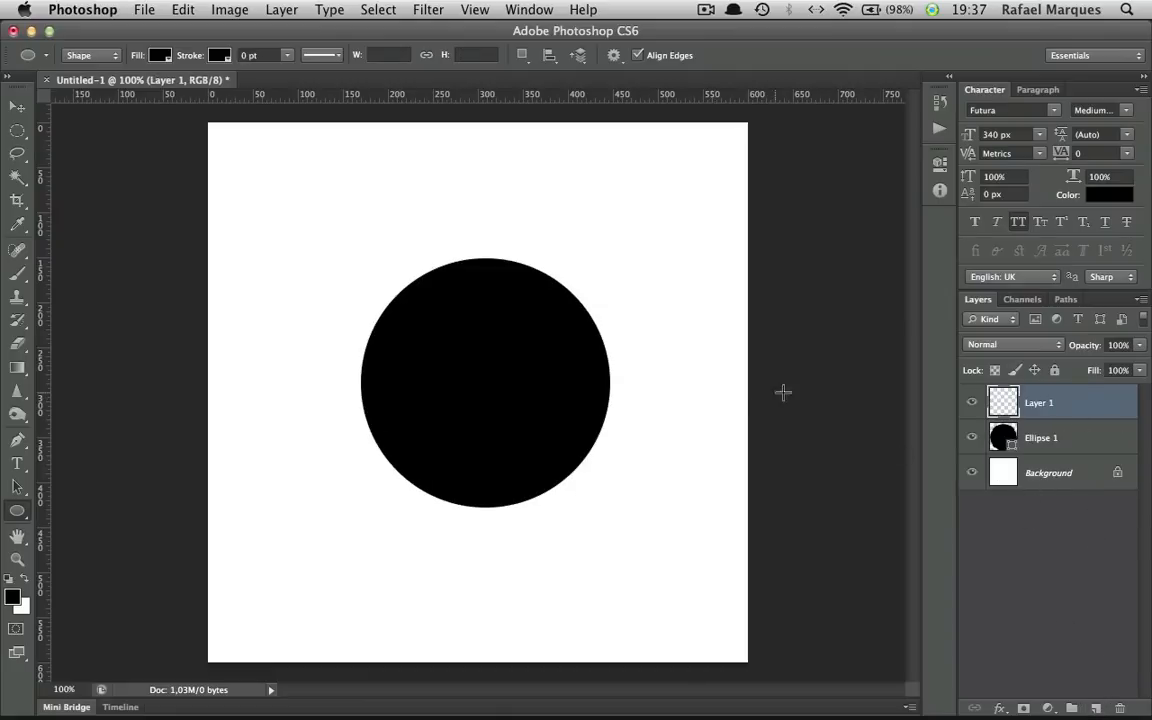
pyautogui.doubleClick(1045, 403)
pyautogui.write('luz 1')
pyautogui.press('Return')
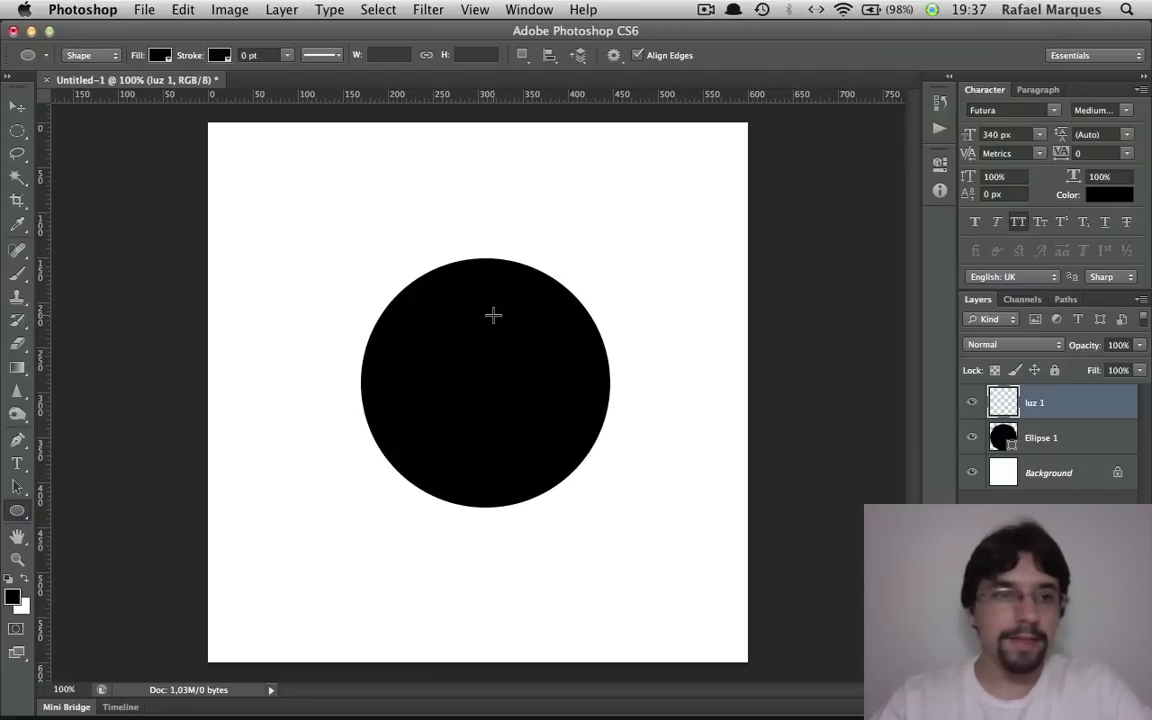
# Fill a wide elliptical selection inside the circle's upper part with a white-to-transparent linear gradient fading downward, and deselect
pyautogui.click(19, 132)
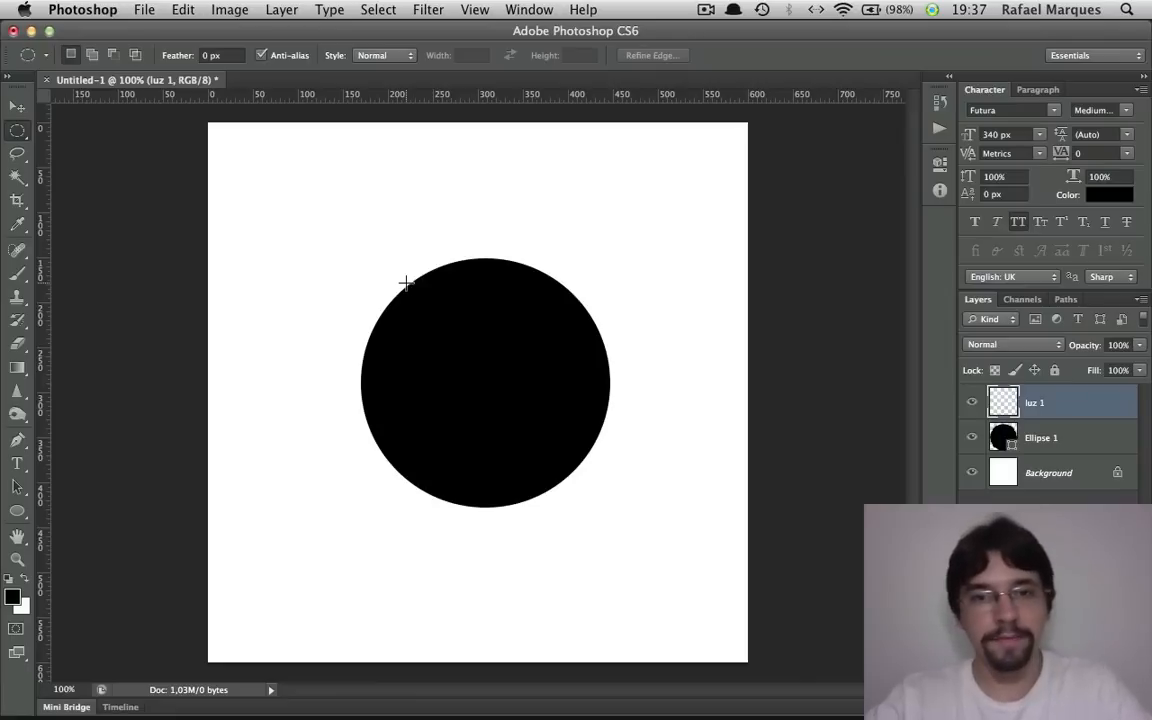
pyautogui.moveTo(399, 273); pyautogui.dragTo(568, 370)
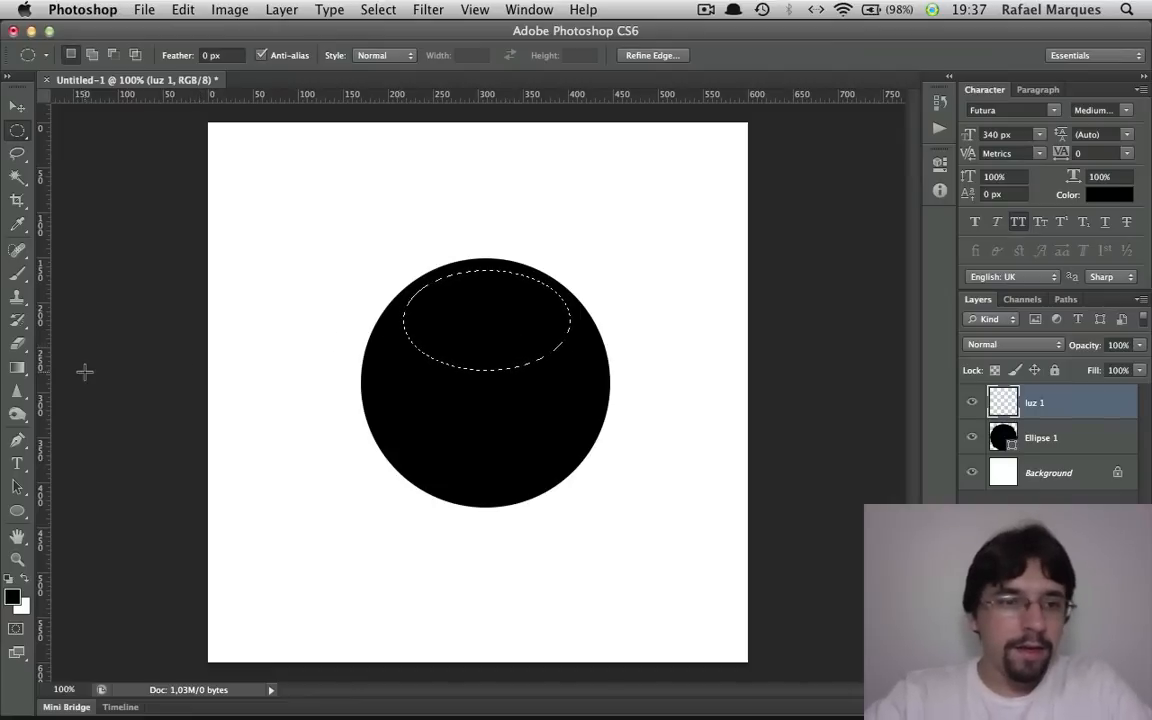
pyautogui.click(19, 369)
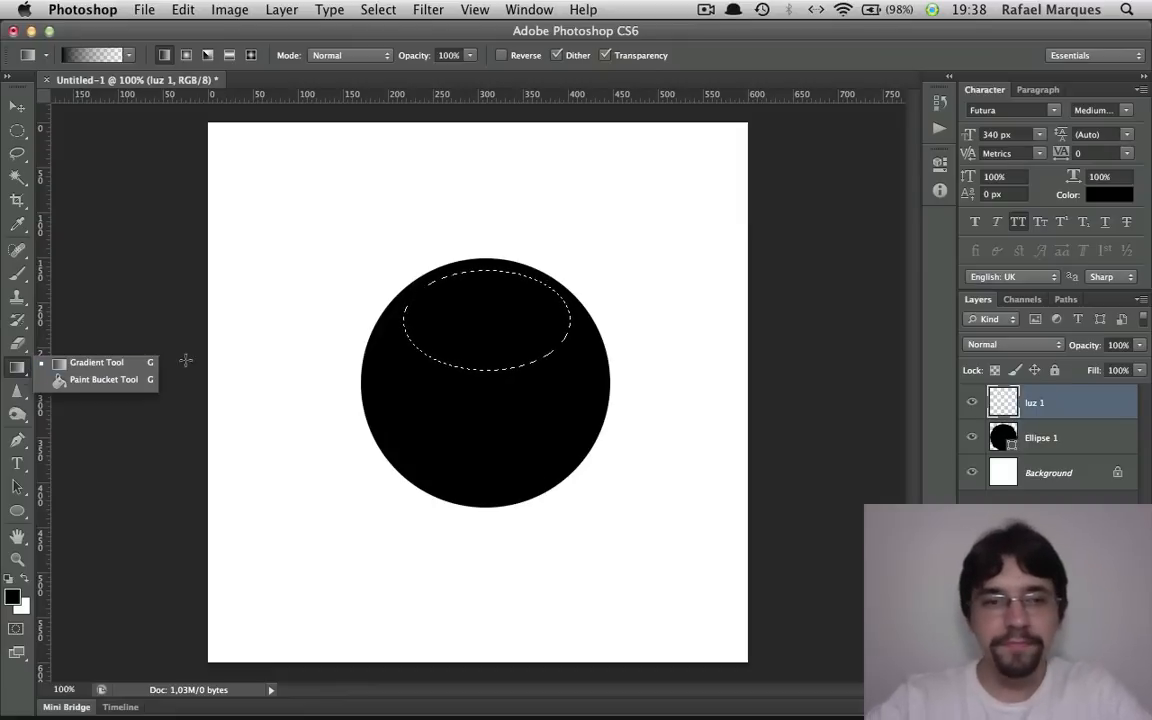
pyautogui.click(229, 358)
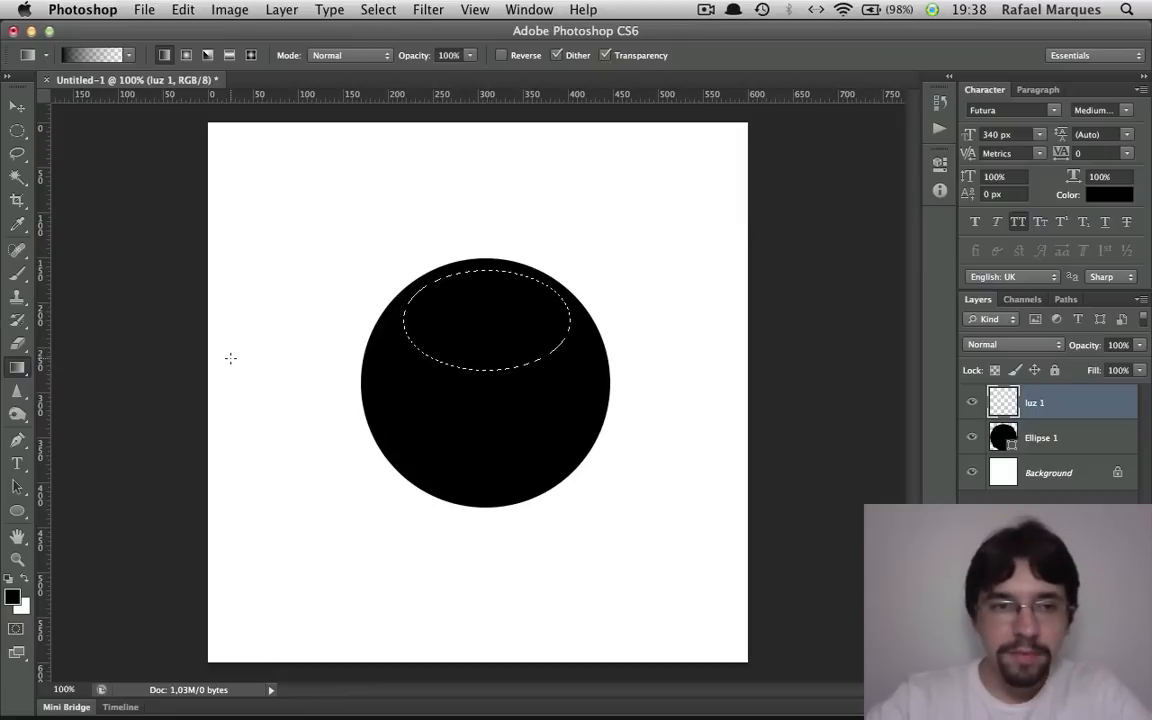
pyautogui.click(25, 580)
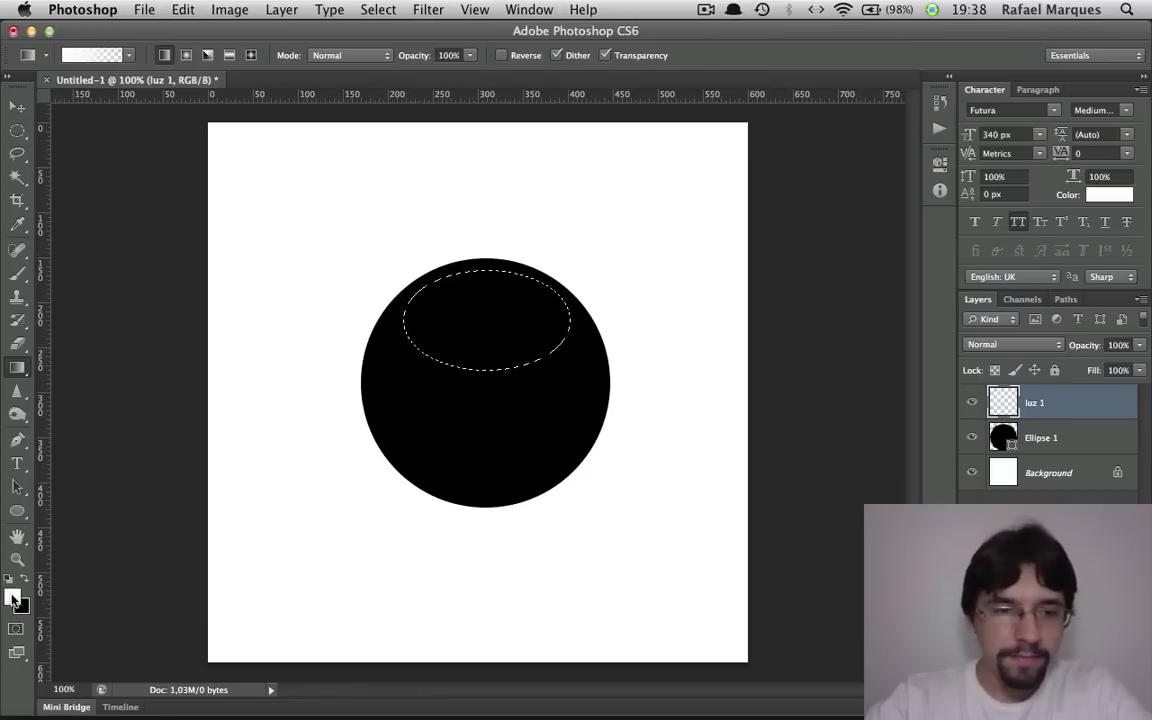
pyautogui.rightClick(458, 333)
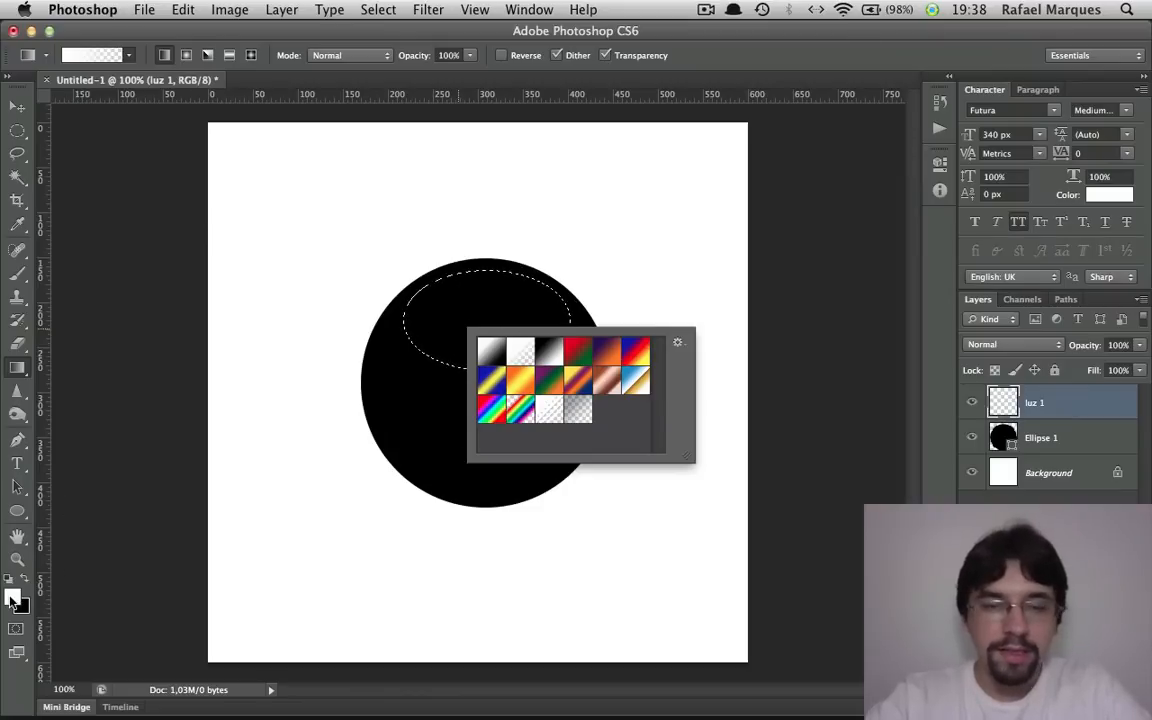
pyautogui.doubleClick(523, 353)
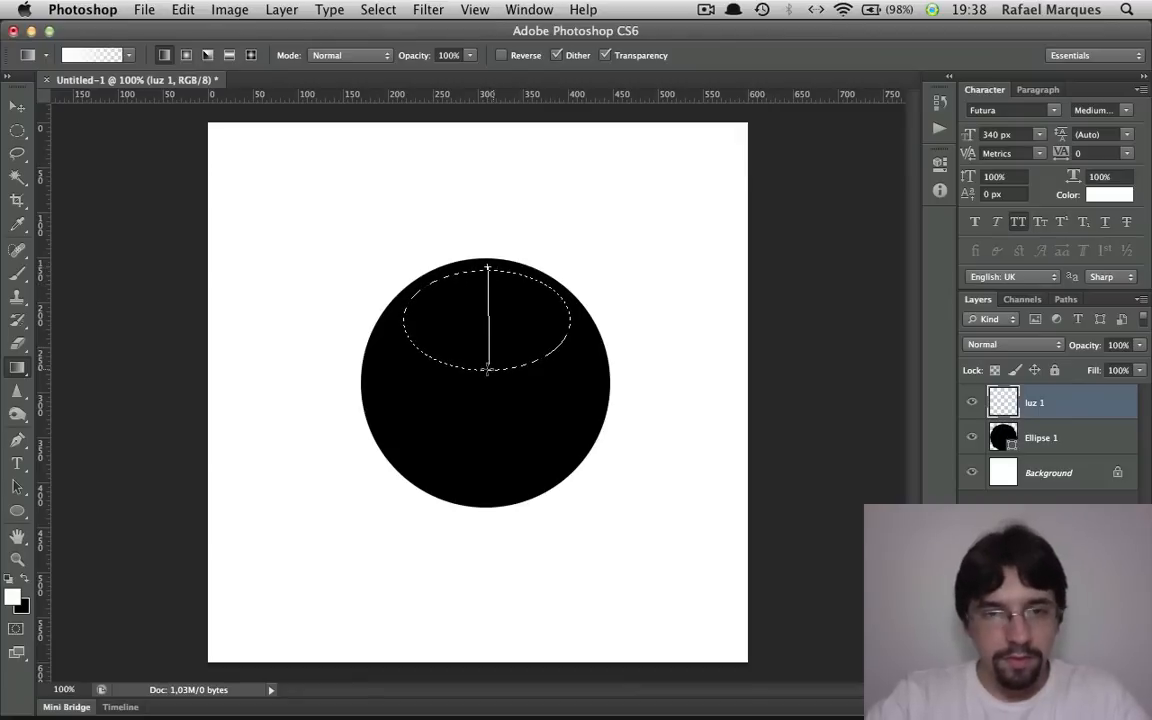
pyautogui.moveTo(483, 375); pyautogui.dragTo(483, 376)
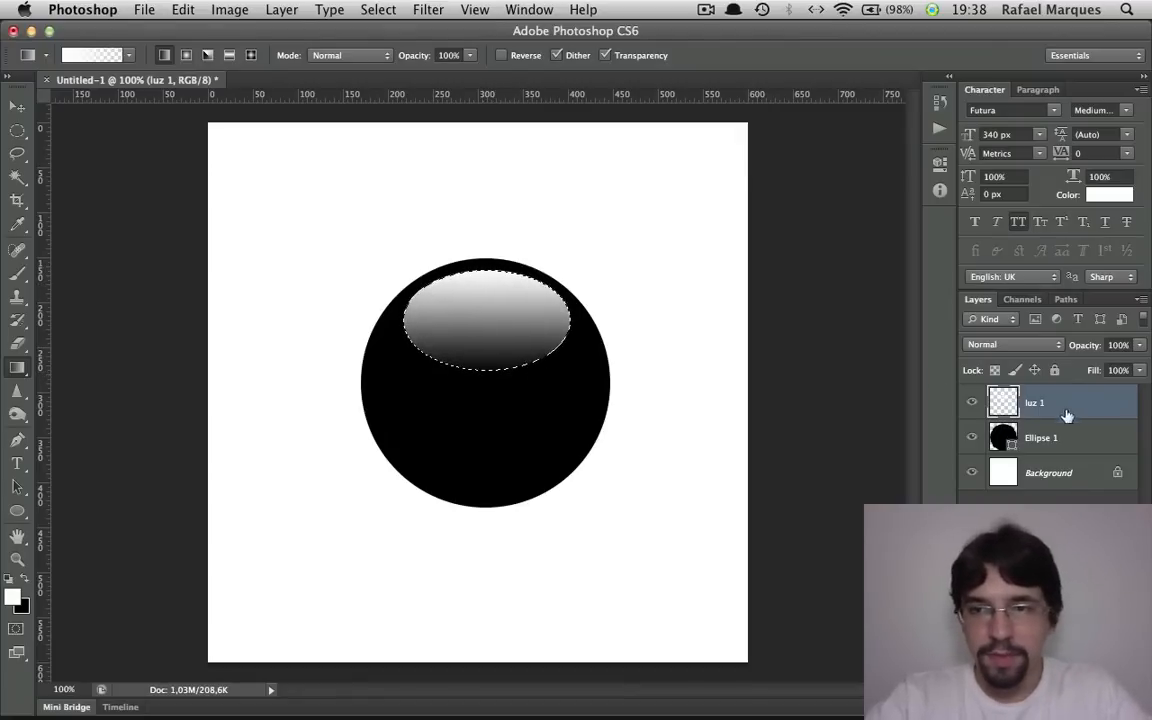
pyautogui.press('m')
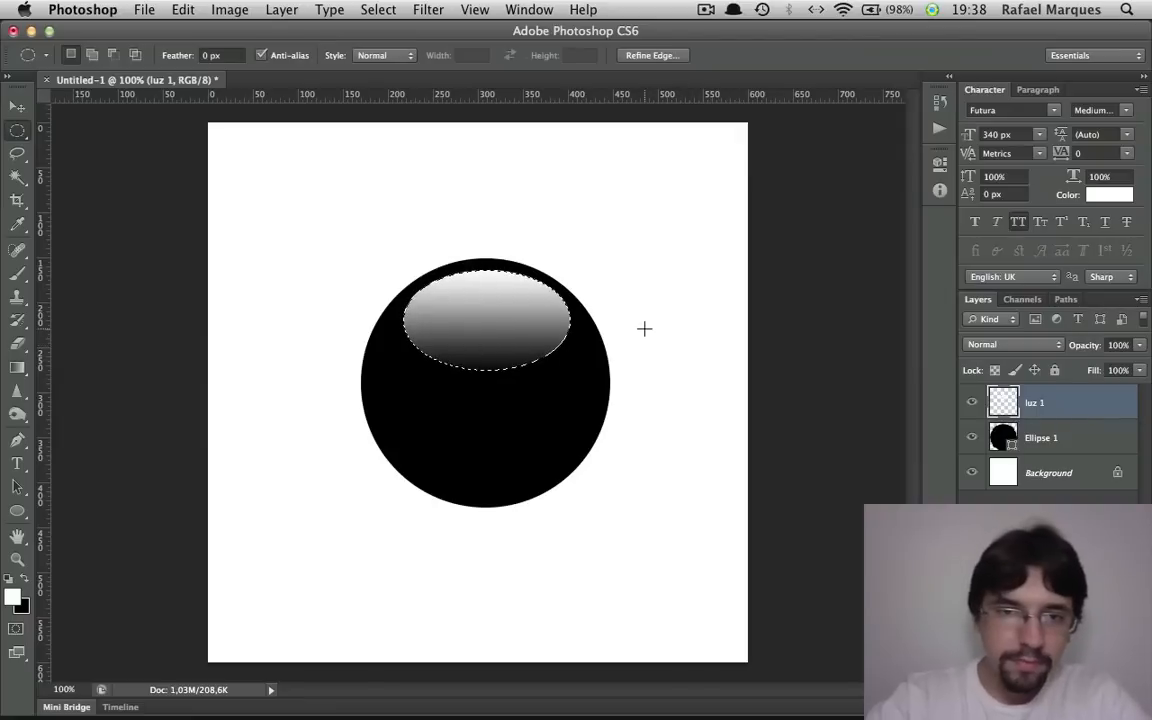
pyautogui.click(618, 308)
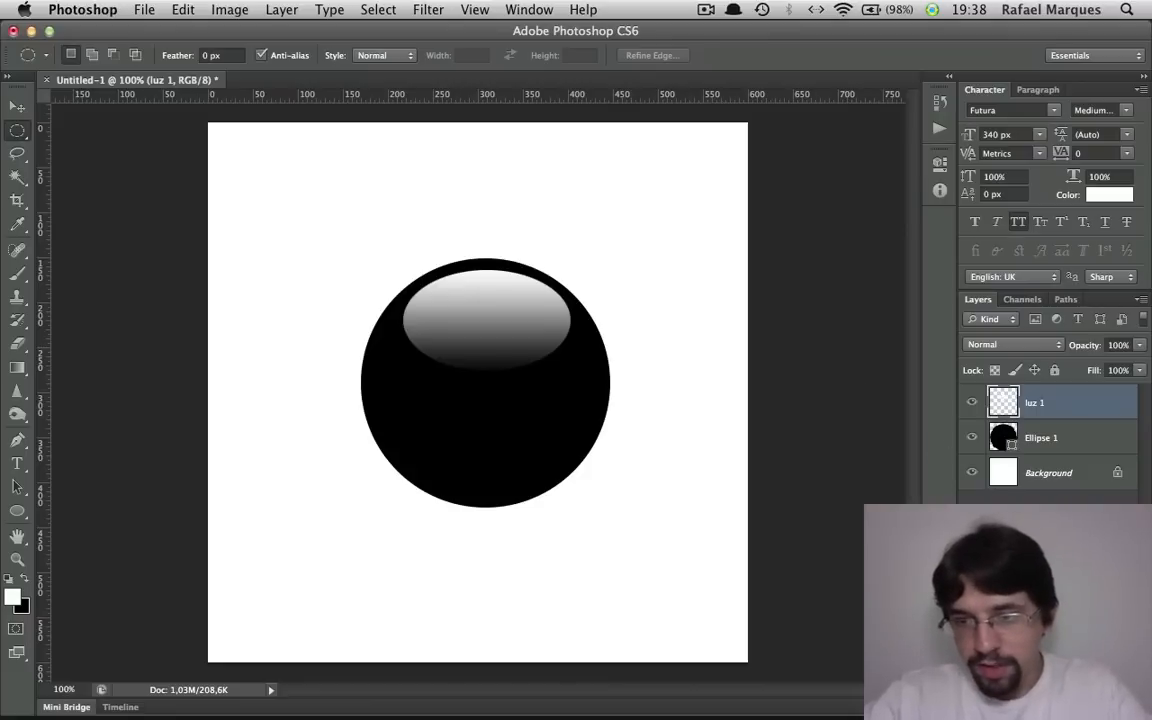
# Create another new layer on top and name it "luz 2"
pyautogui.press('super+alt+shift+n')
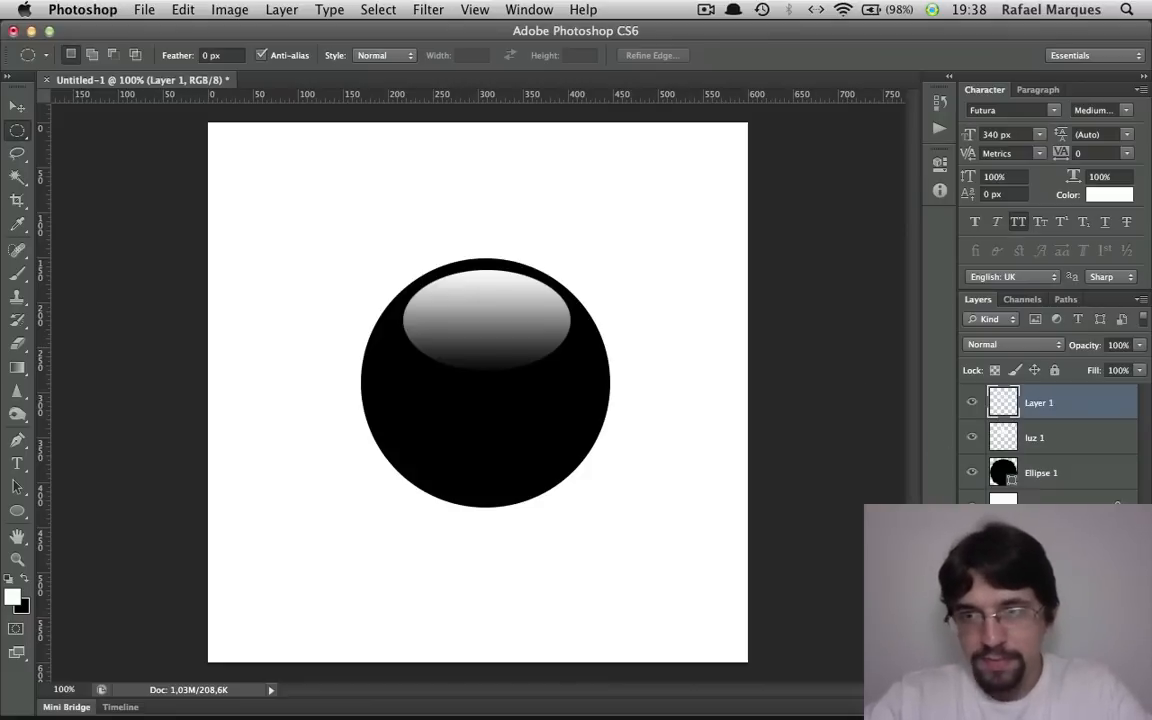
pyautogui.doubleClick(1032, 401)
pyautogui.write('luz2')
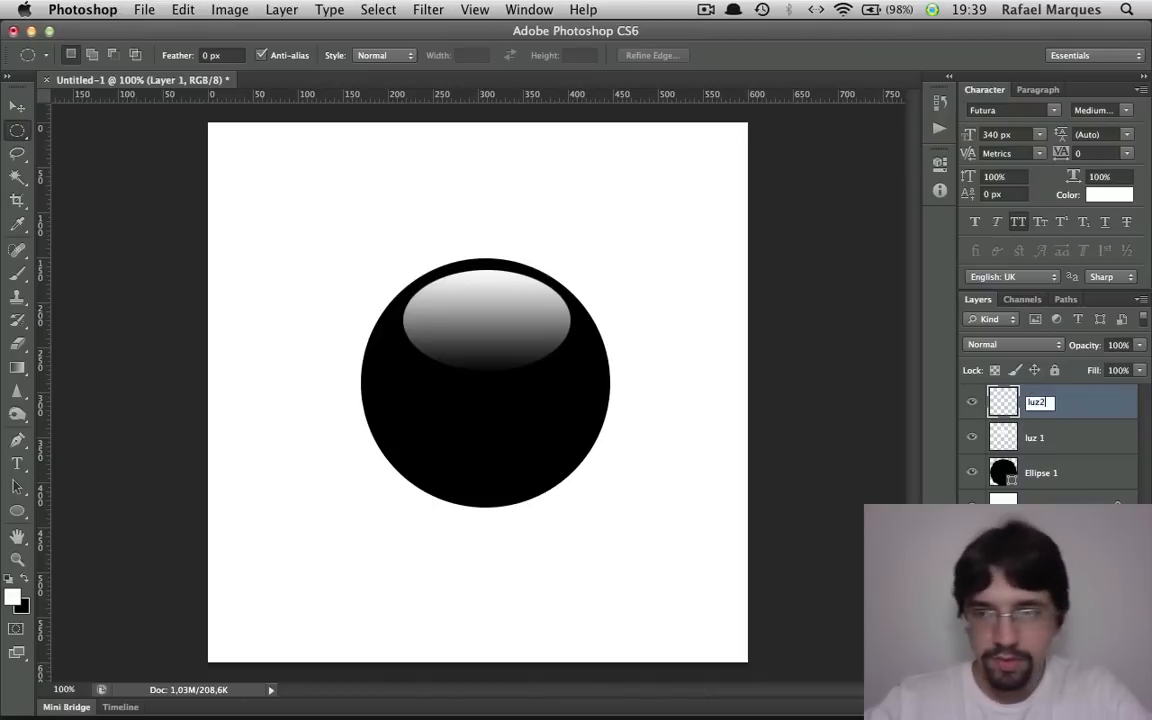
pyautogui.press('Return')
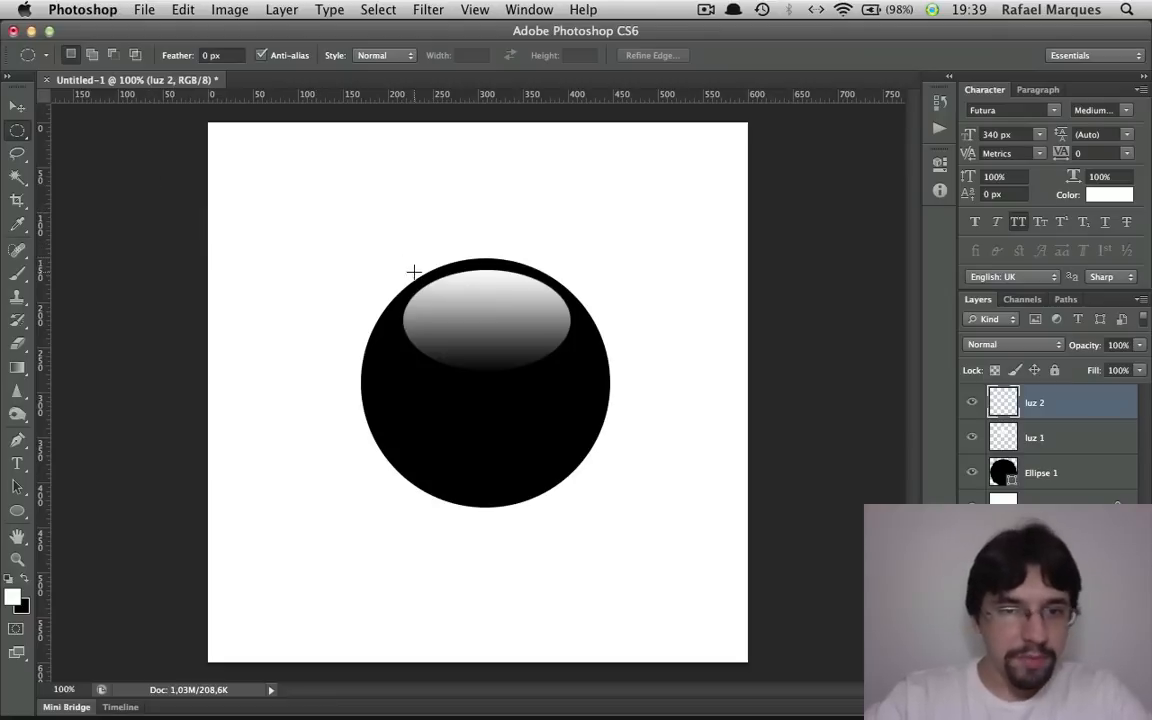
# Fill an elliptical selection slightly larger than the gradient highlight with solid white on the luz 2 layer
pyautogui.moveTo(394, 265); pyautogui.dragTo(578, 377)
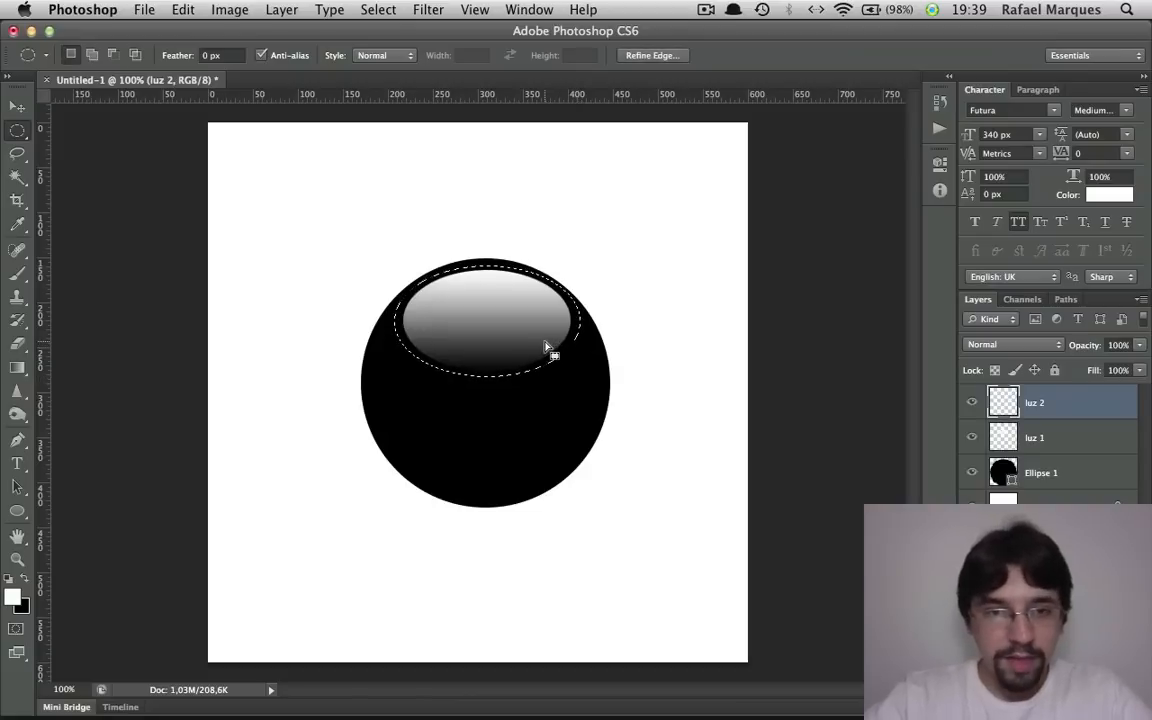
pyautogui.press('g')
pyautogui.hotkey('shift', 'g')
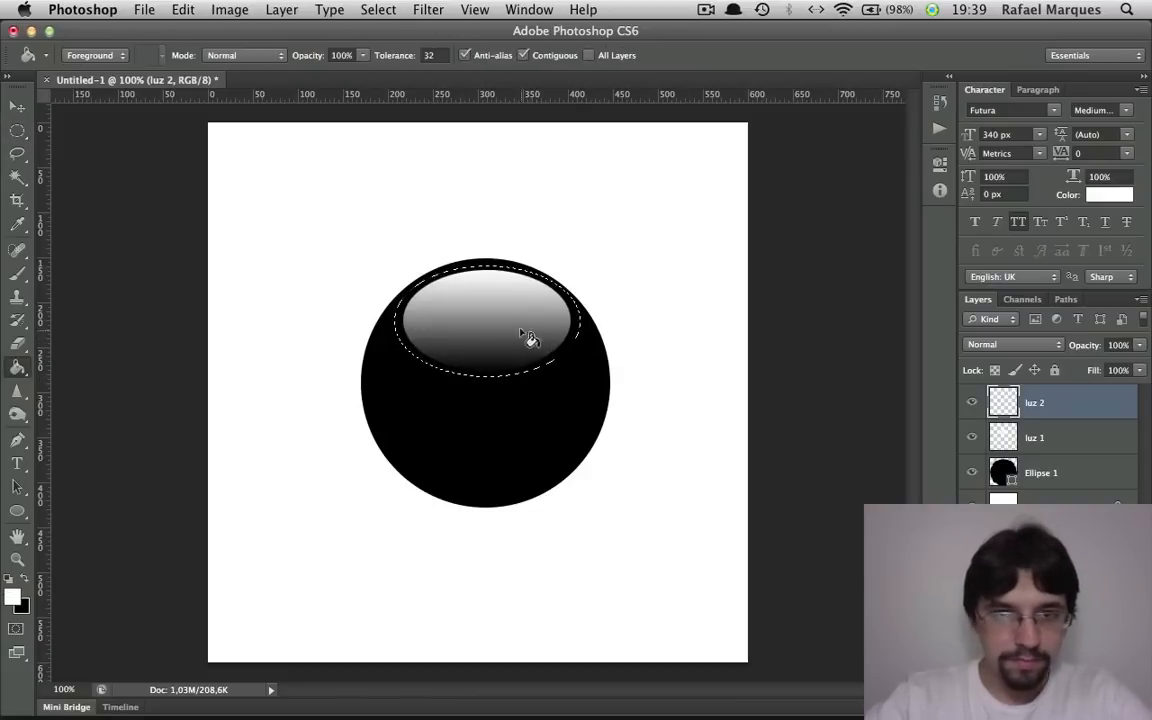
pyautogui.click(508, 316)
# Shift the elliptical selection slightly down, delete the white inside it to leave a thin upper arc, and deselect
pyautogui.press('m')
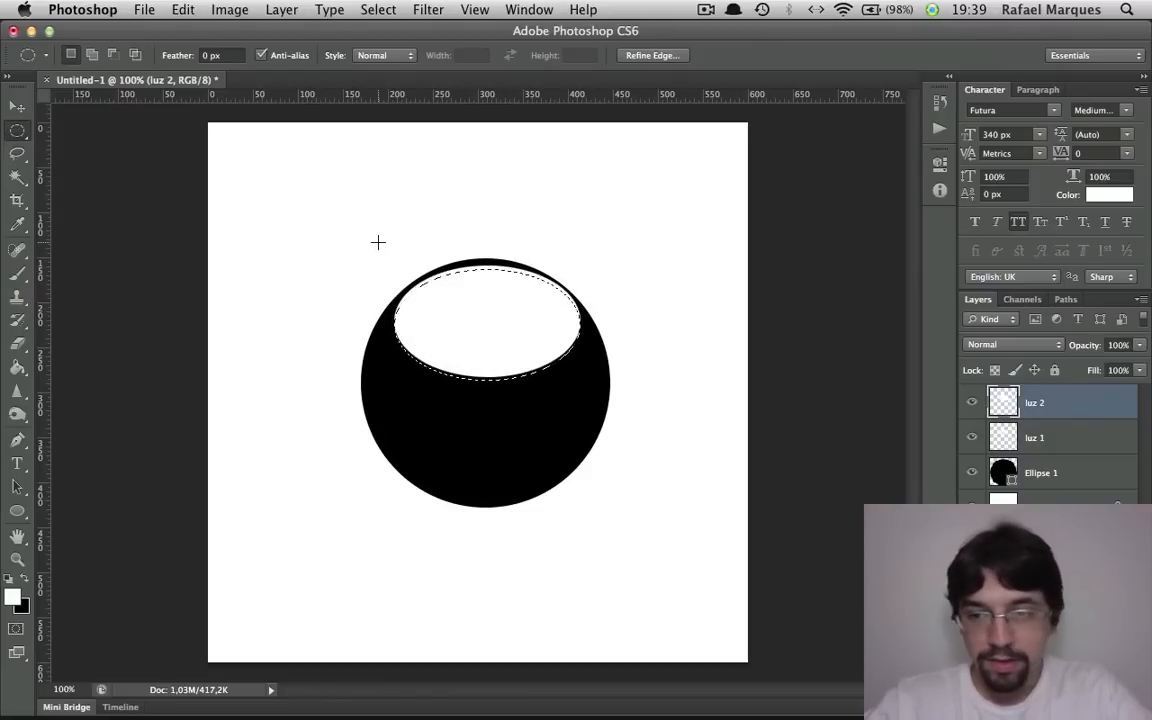
pyautogui.press('Delete')
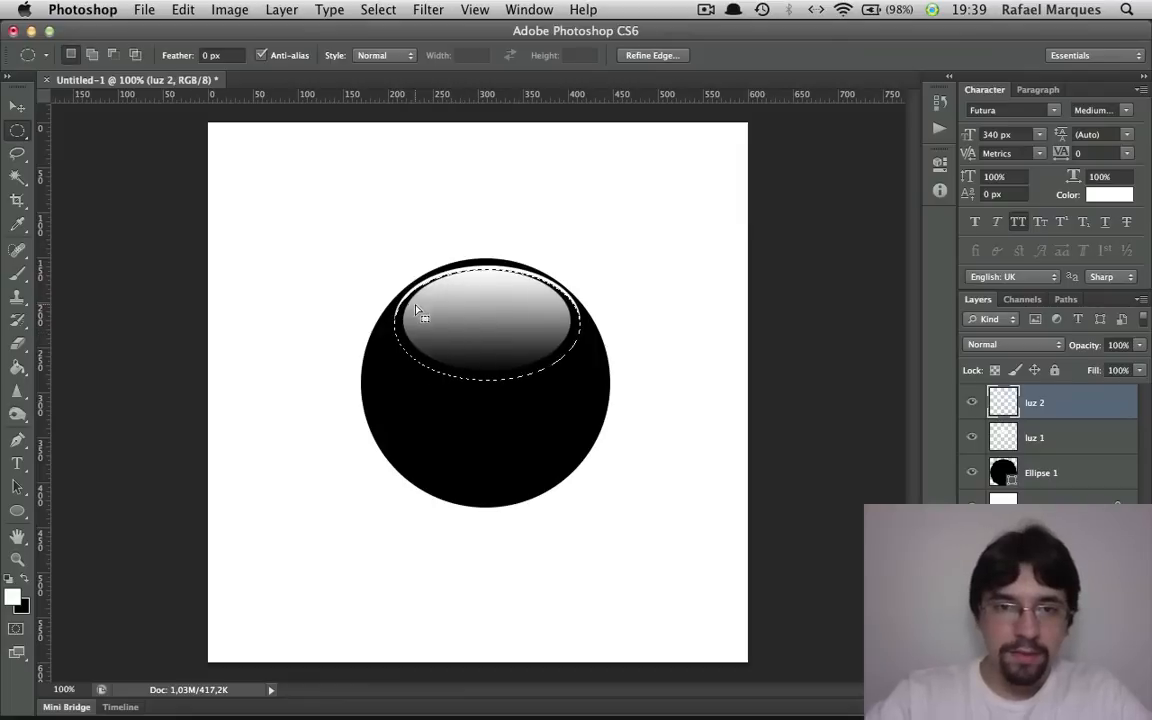
pyautogui.click(600, 311)
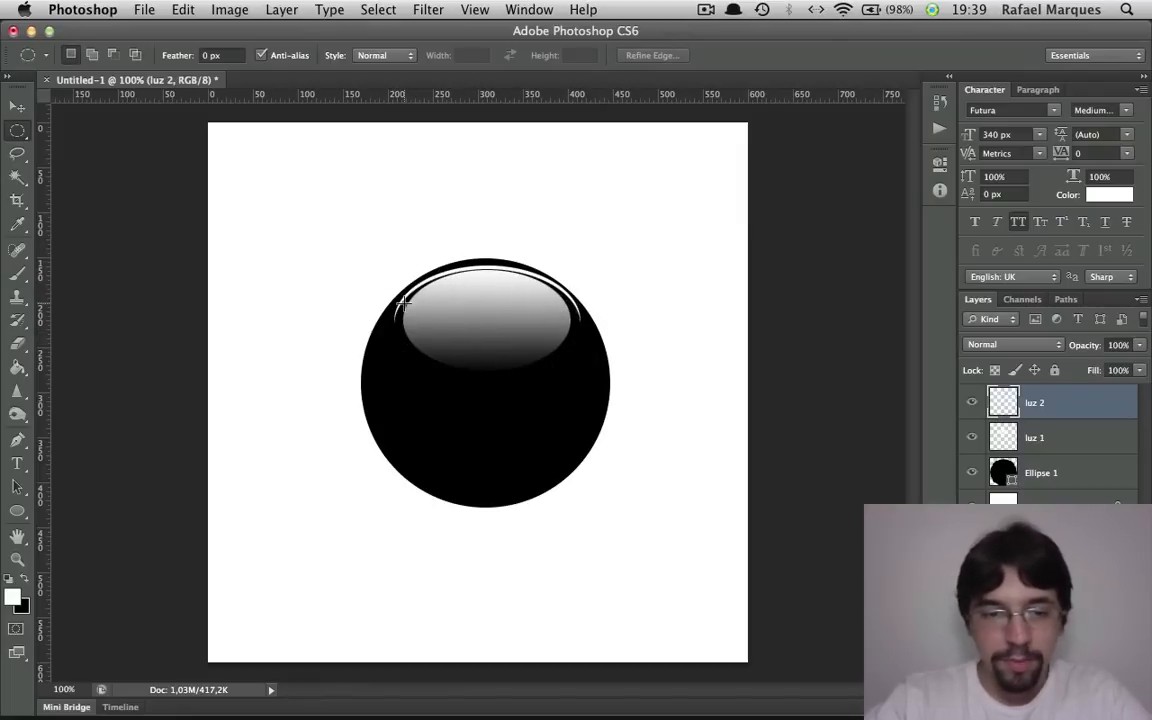
# Nudge the thin white arc on luz 2 slightly down and to the left
pyautogui.press('v')
pyautogui.press('Down')
pyautogui.press('Left')
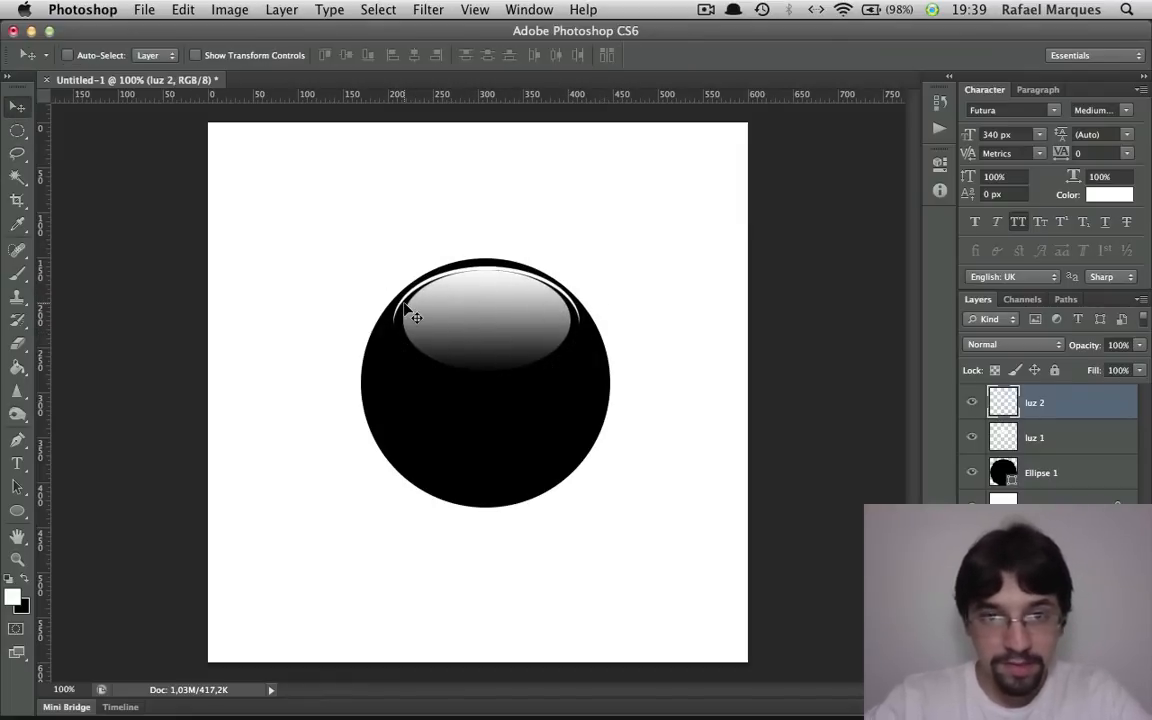
pyautogui.press('m')
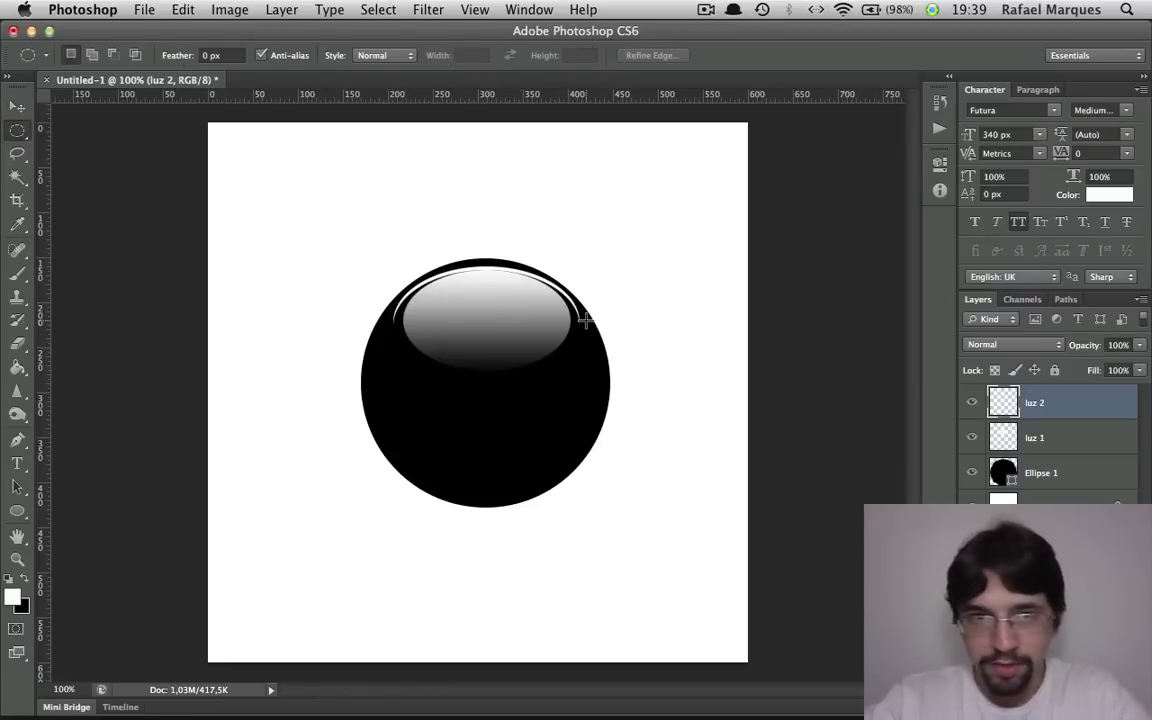
# Duplicate the luz 2 layer and rename the copy "luz 3"
pyautogui.rightClick(1064, 405)
pyautogui.click(1100, 408)
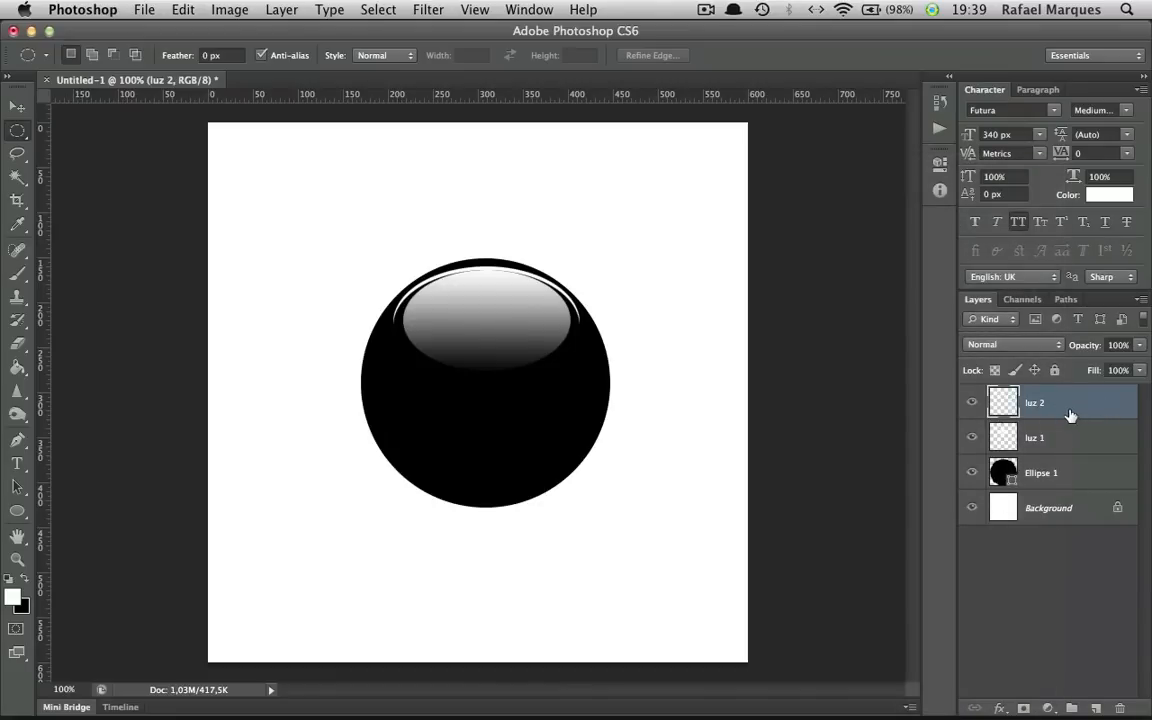
pyautogui.moveTo(990, 410); pyautogui.dragTo(1096, 707)
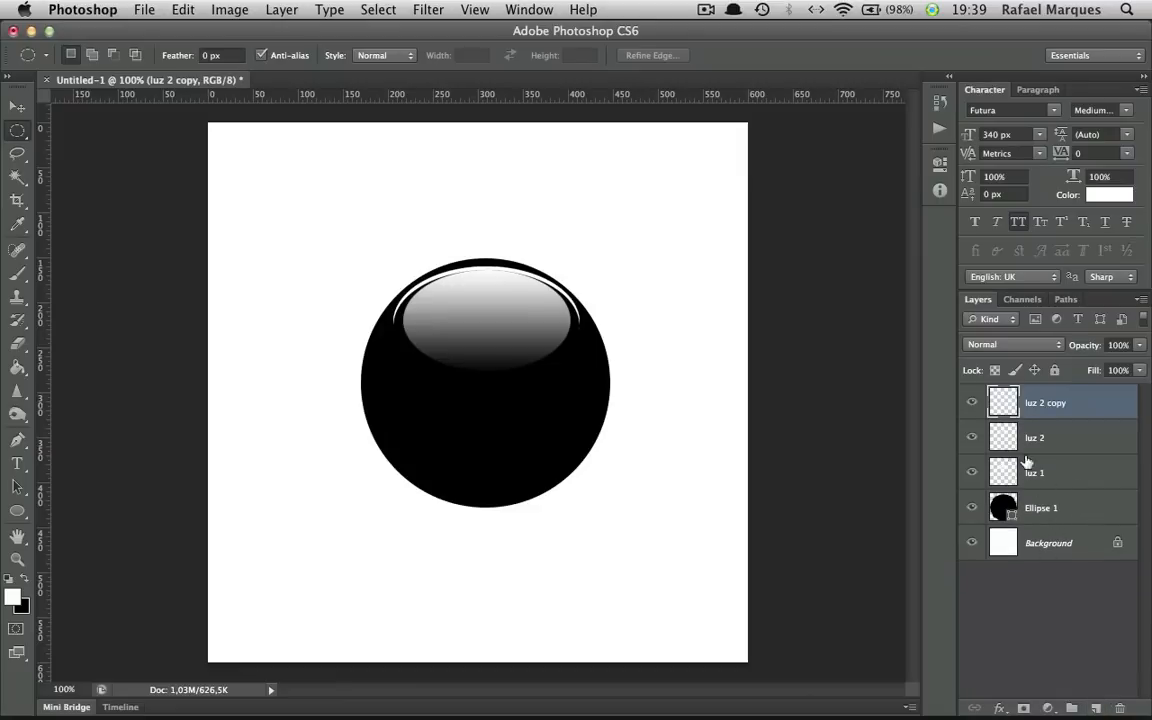
pyautogui.doubleClick(1046, 402)
pyautogui.press('Right')
pyautogui.write('3')
pyautogui.press('Return')
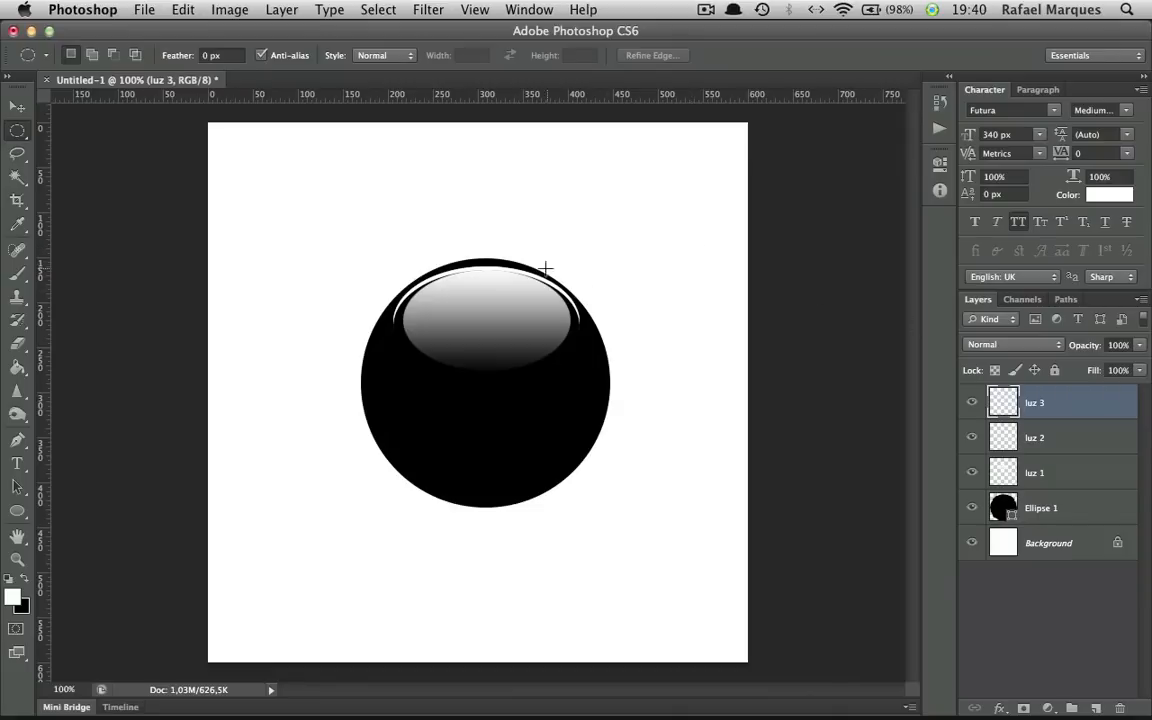
# Move the luz 3 arc straight down to the lower part of the black circle
pyautogui.press('super+t')
pyautogui.doubleClick(519, 288)
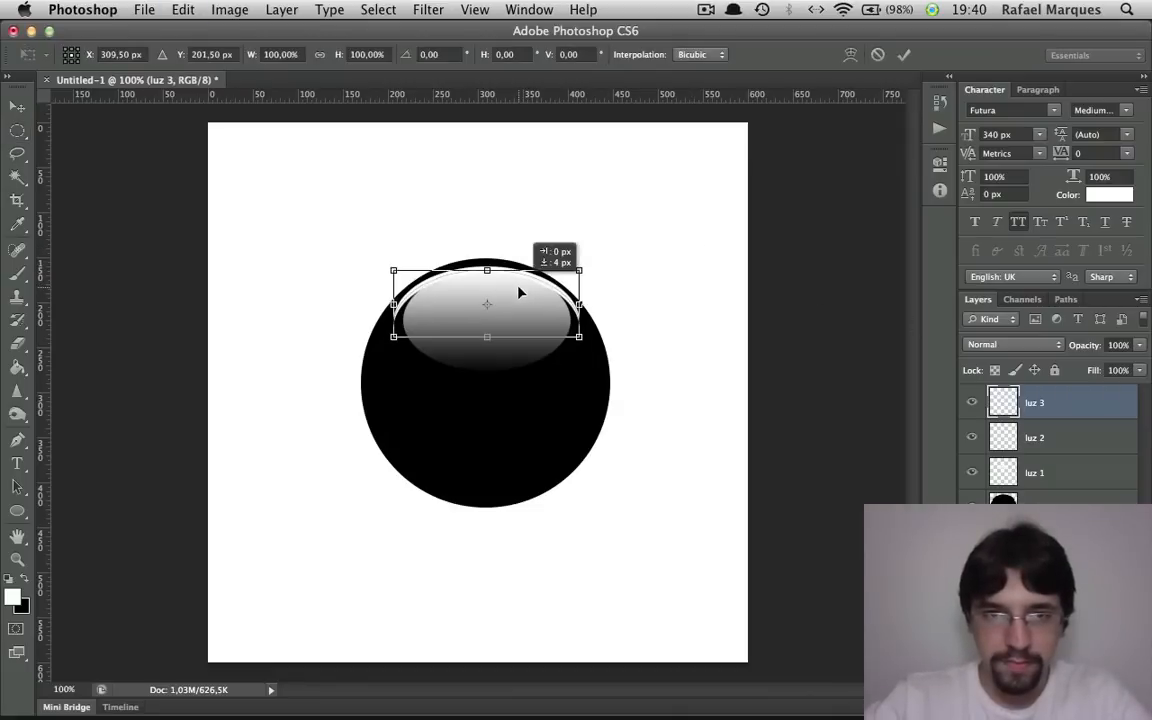
pyautogui.press('v')
pyautogui.moveTo(519, 290); pyautogui.dragTo(515, 476)
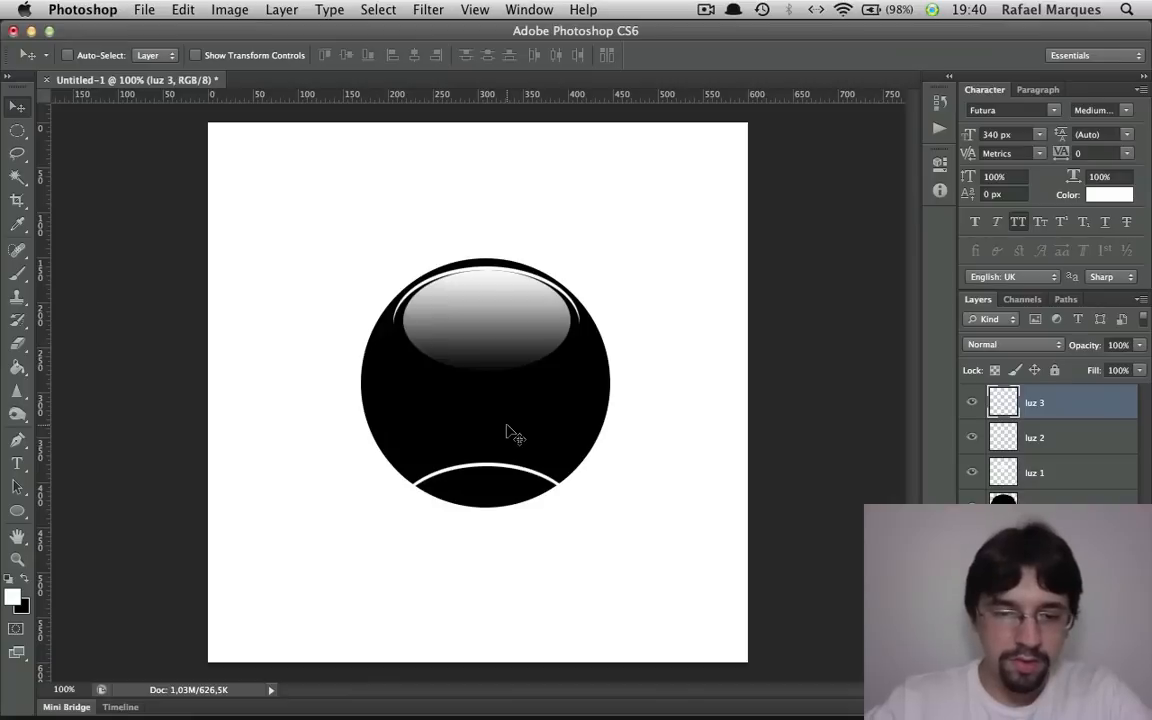
# Flip the luz 3 arc vertically and move it up to sit just inside the circle's lower edge, at Y about 385 px
pyautogui.press('super+t')
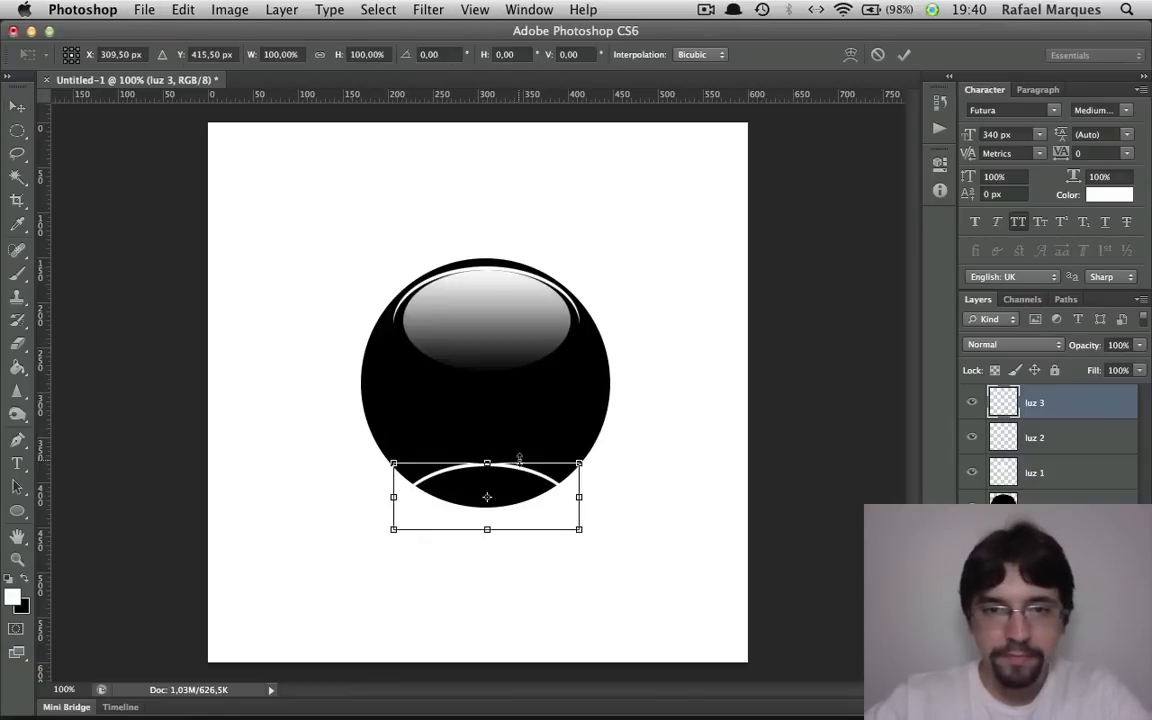
pyautogui.rightClick(526, 448)
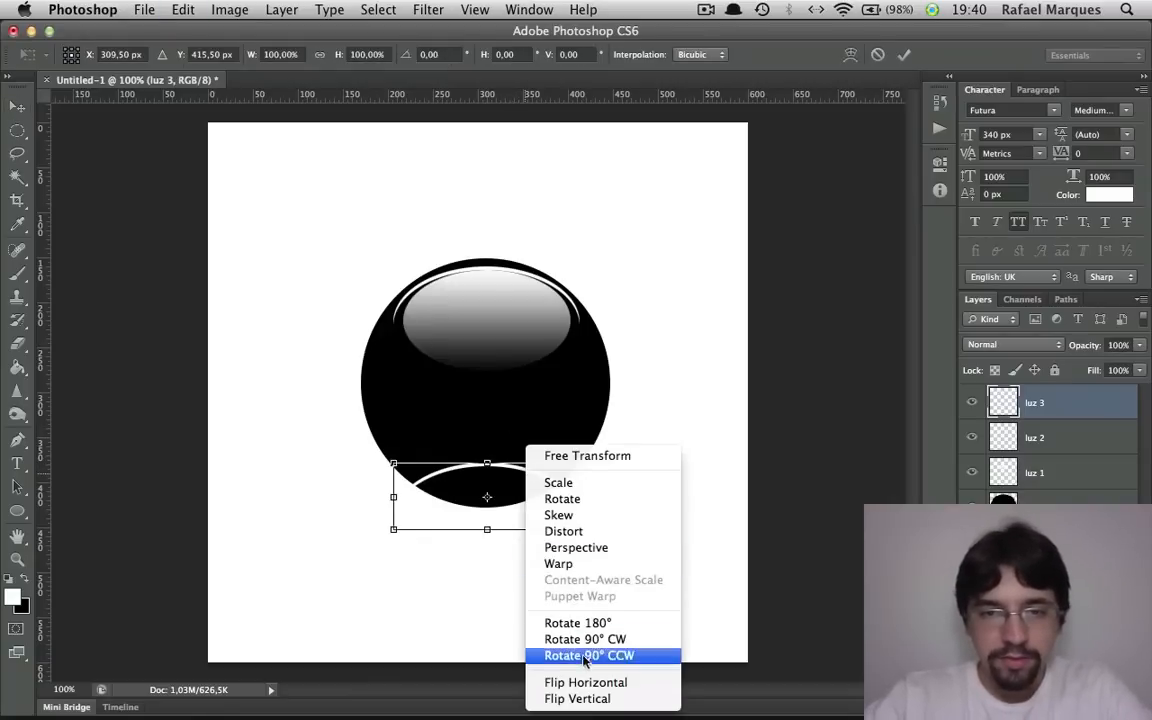
pyautogui.click(588, 698)
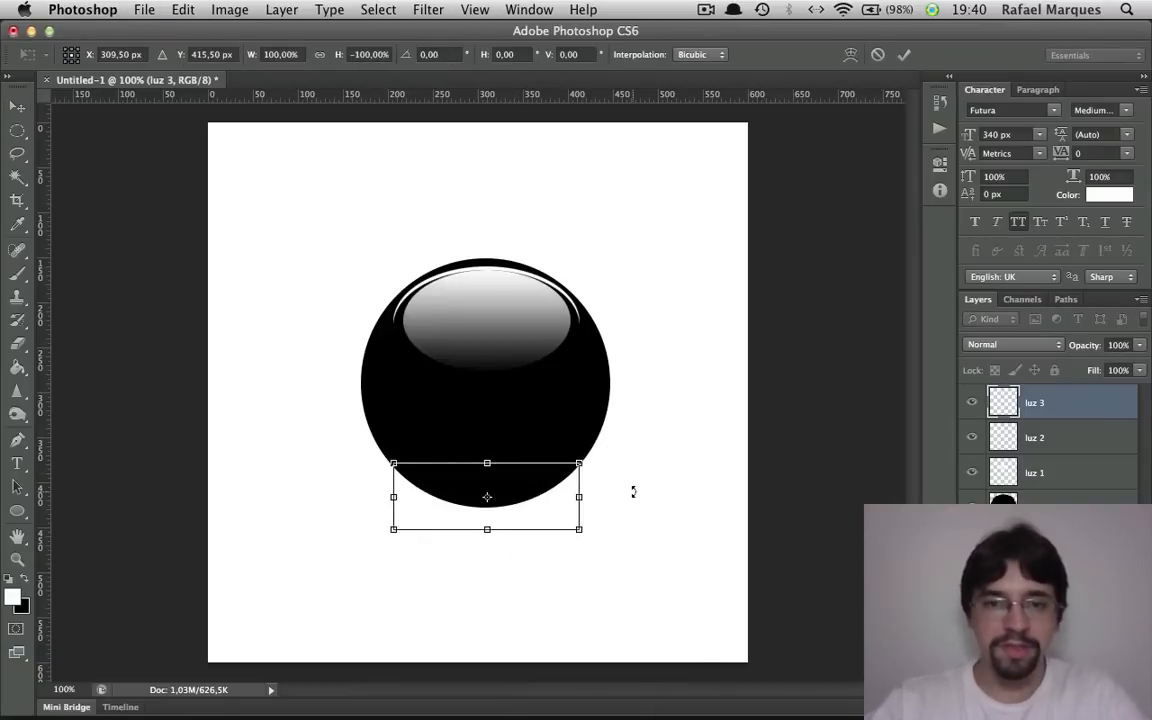
pyautogui.moveTo(548, 502); pyautogui.dragTo(548, 470)
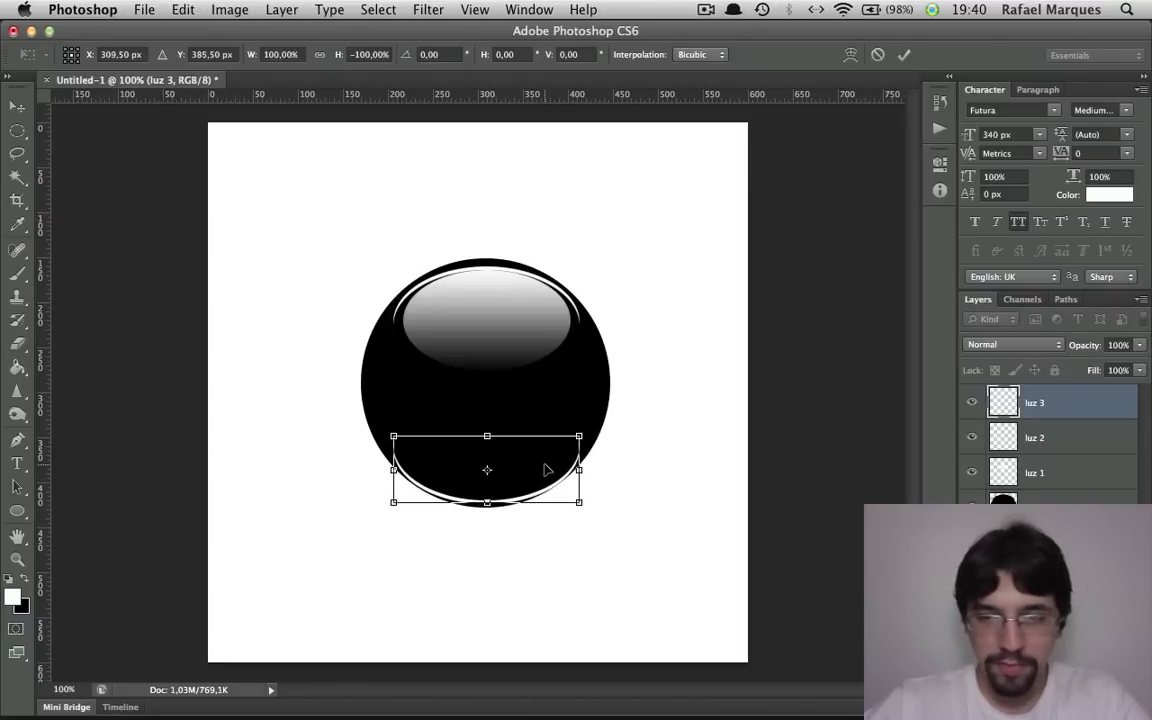
pyautogui.press('Return')
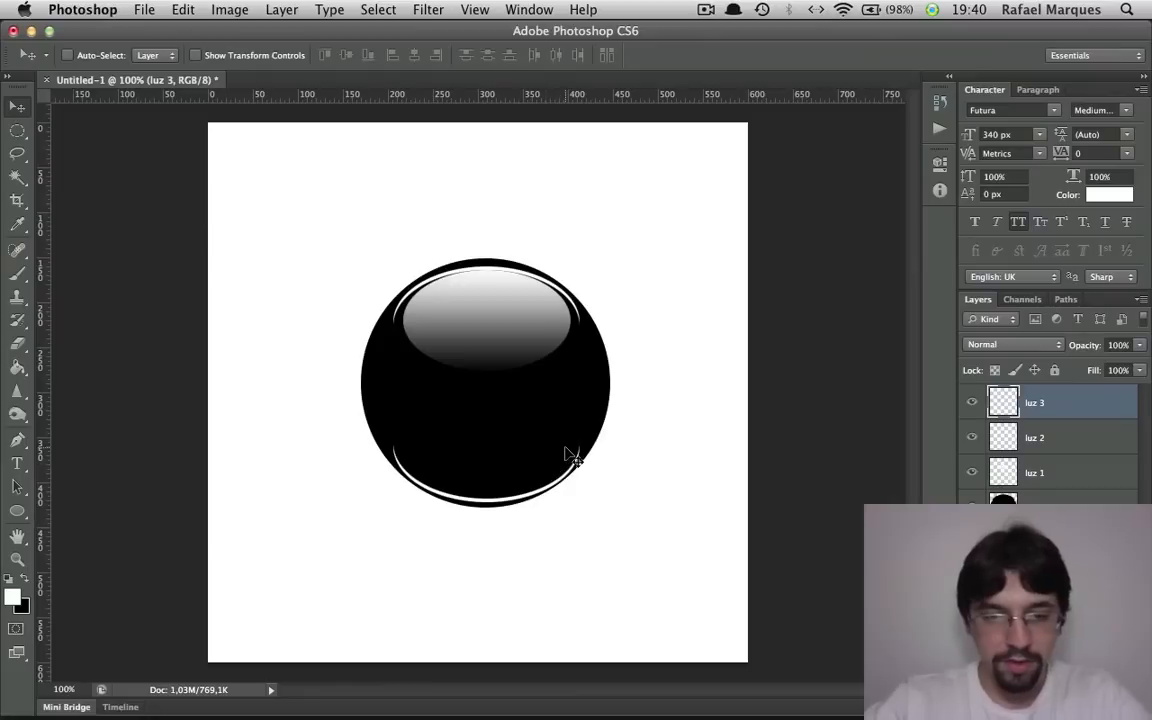
# Scale the luz 3 arc to about 80% around its centre and nudge it slightly down toward the circle's lower edge
pyautogui.press('super+t')
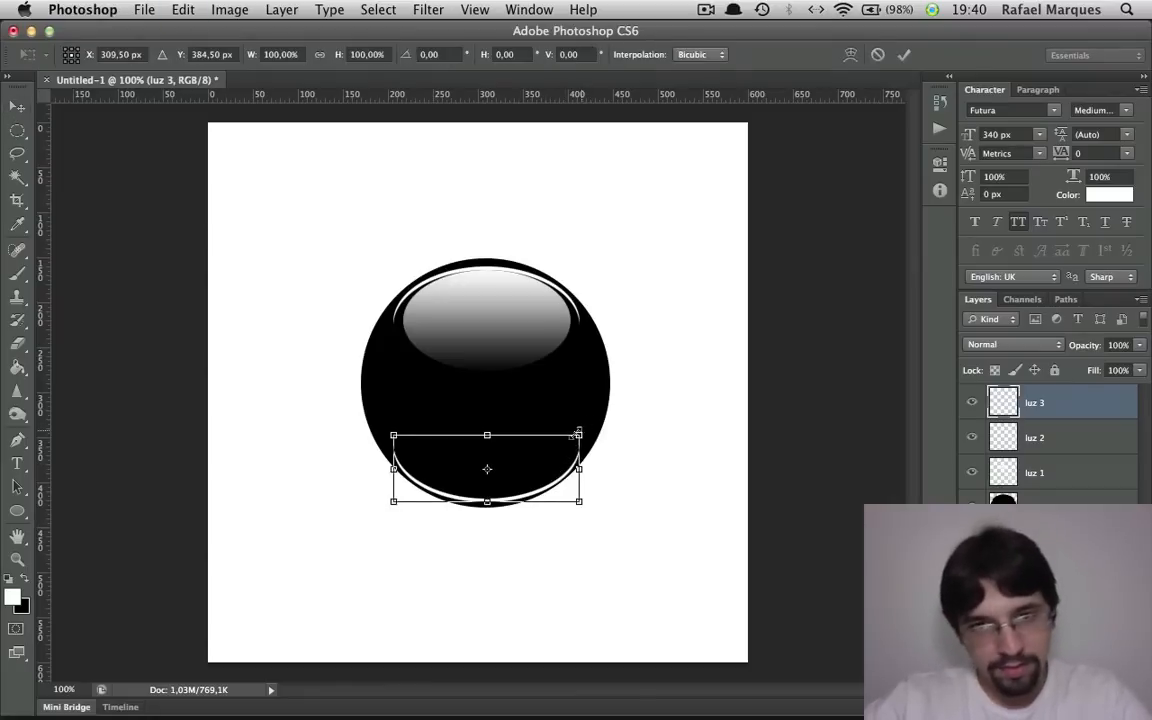
pyautogui.moveTo(584, 431); pyautogui.dragTo(564, 435)
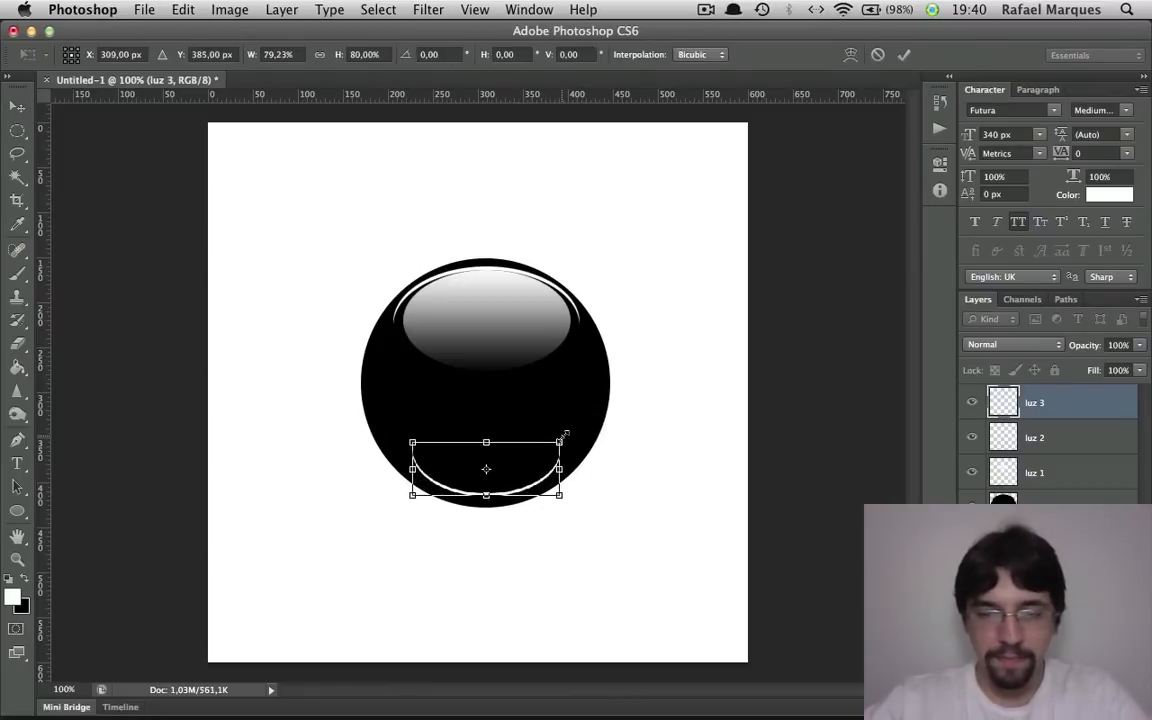
pyautogui.press('Return')
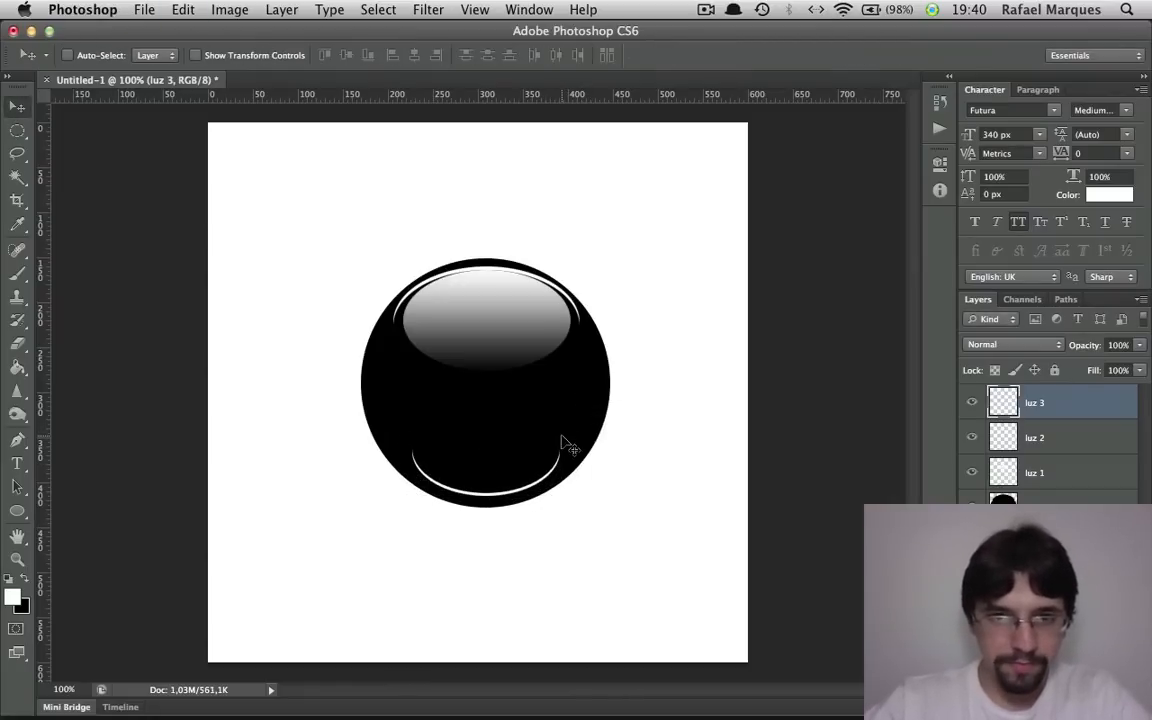
pyautogui.press('Down')
pyautogui.press('Down')
pyautogui.press('Down')
pyautogui.press('Down')
pyautogui.press('Down')
pyautogui.press('m')
pyautogui.press('v')
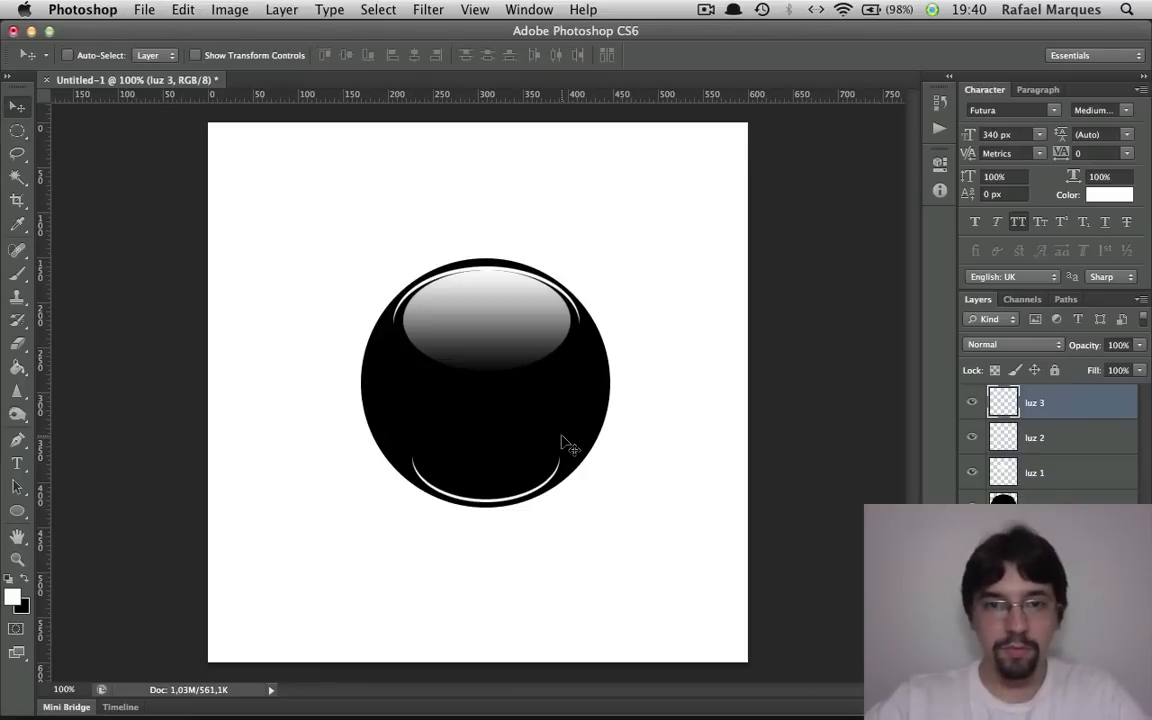
# Select the luz 1, luz 2 and luz 3 layers together and rotate the highlights 45° clockwise
pyautogui.keyDown('shift'); pyautogui.click(1058, 477); pyautogui.keyUp('shift')
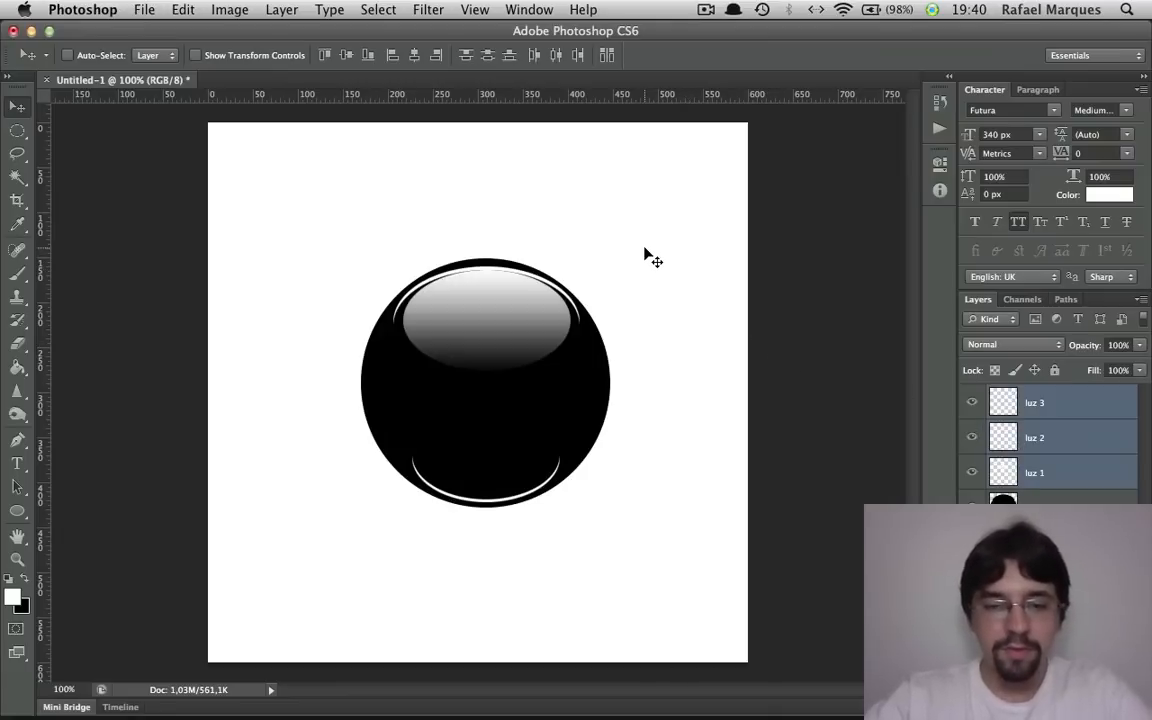
pyautogui.hotkey('ctrl', 't')
pyautogui.moveTo(607, 244); pyautogui.dragTo(683, 345)
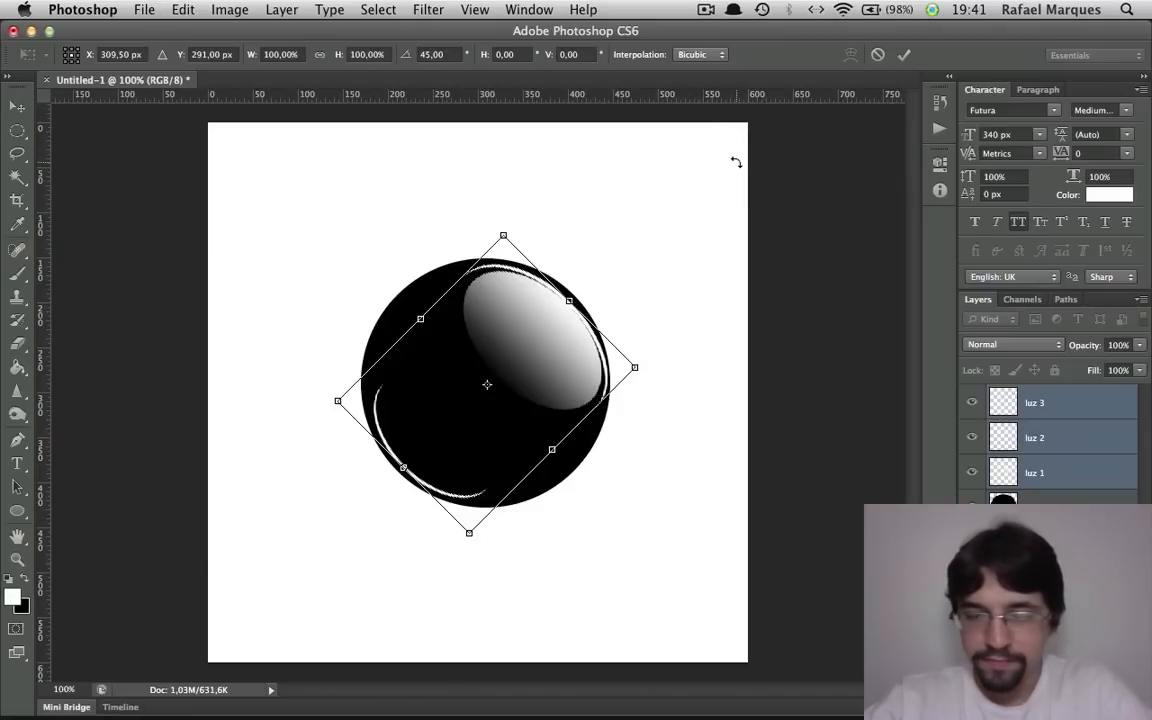
pyautogui.press('Return')
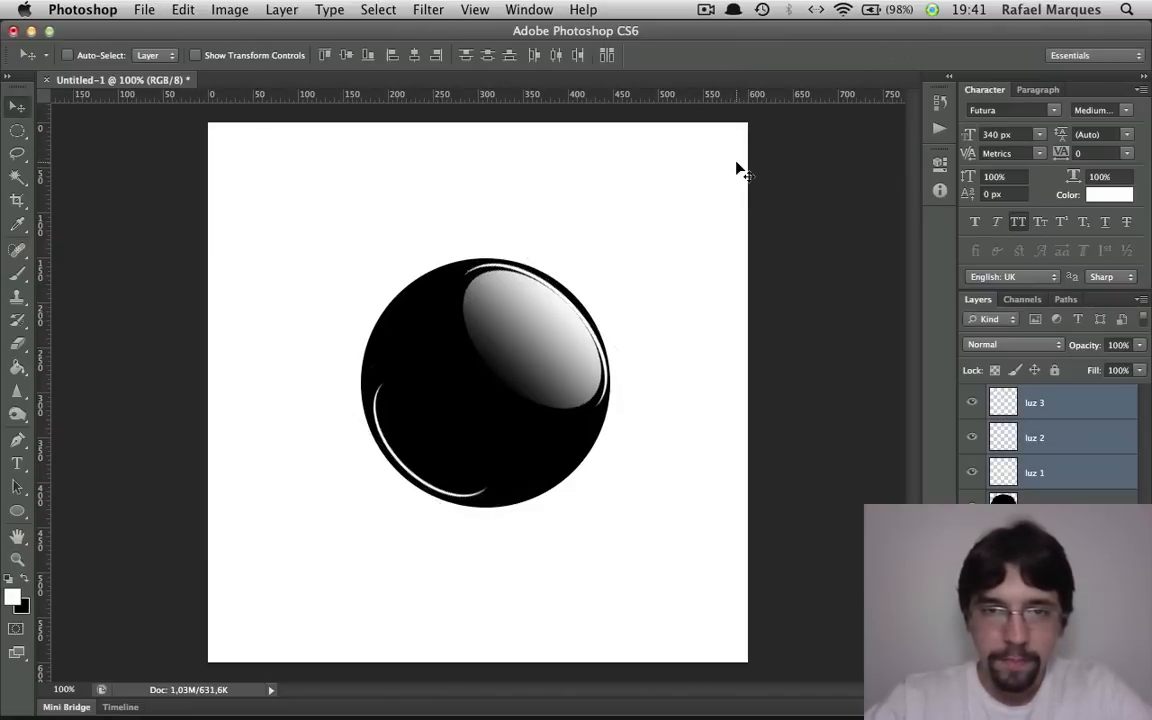
# Place the bandeira-do-brasil image from the desktop into the document above the luz 3 layer at its default size
pyautogui.click(1073, 410)
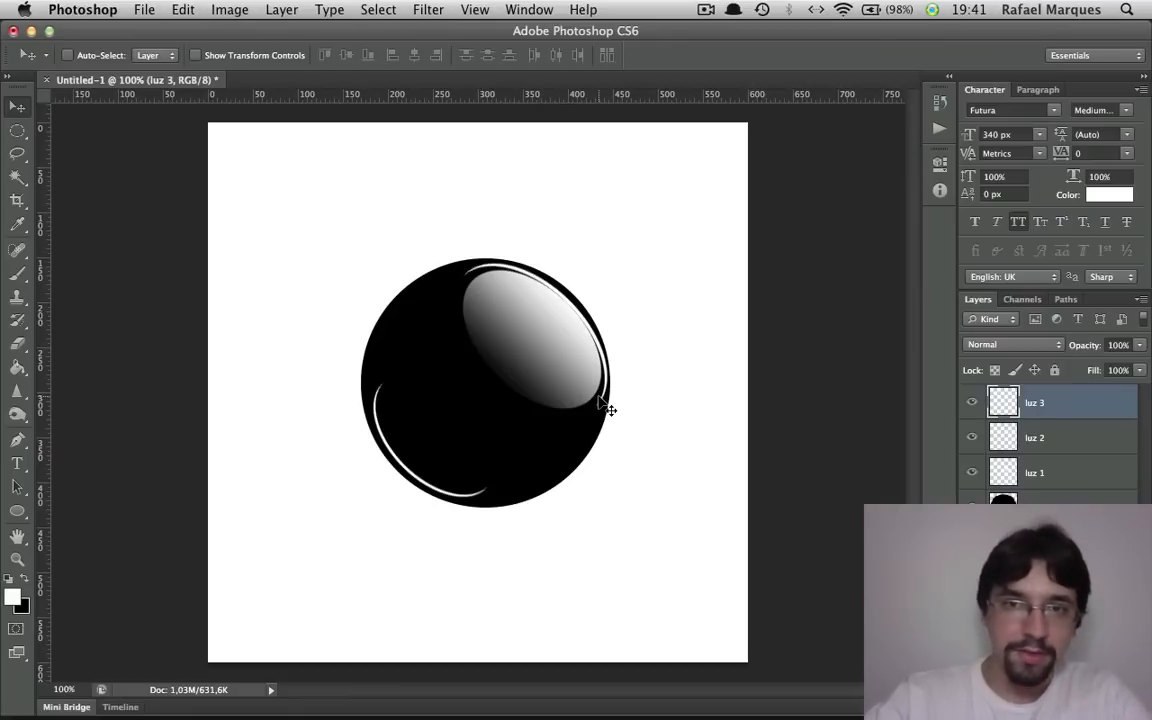
pyautogui.press('F11')
pyautogui.moveTo(1005, 46); pyautogui.dragTo(686, 319)
pyautogui.press('F11')
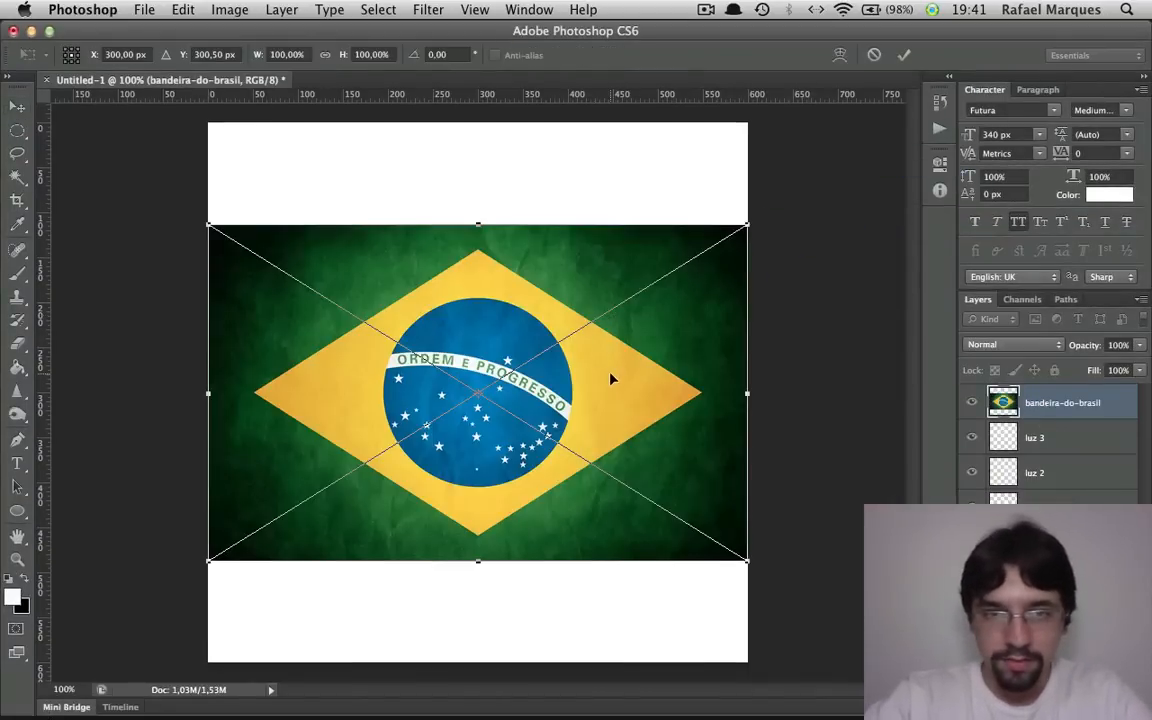
pyautogui.press('Return')
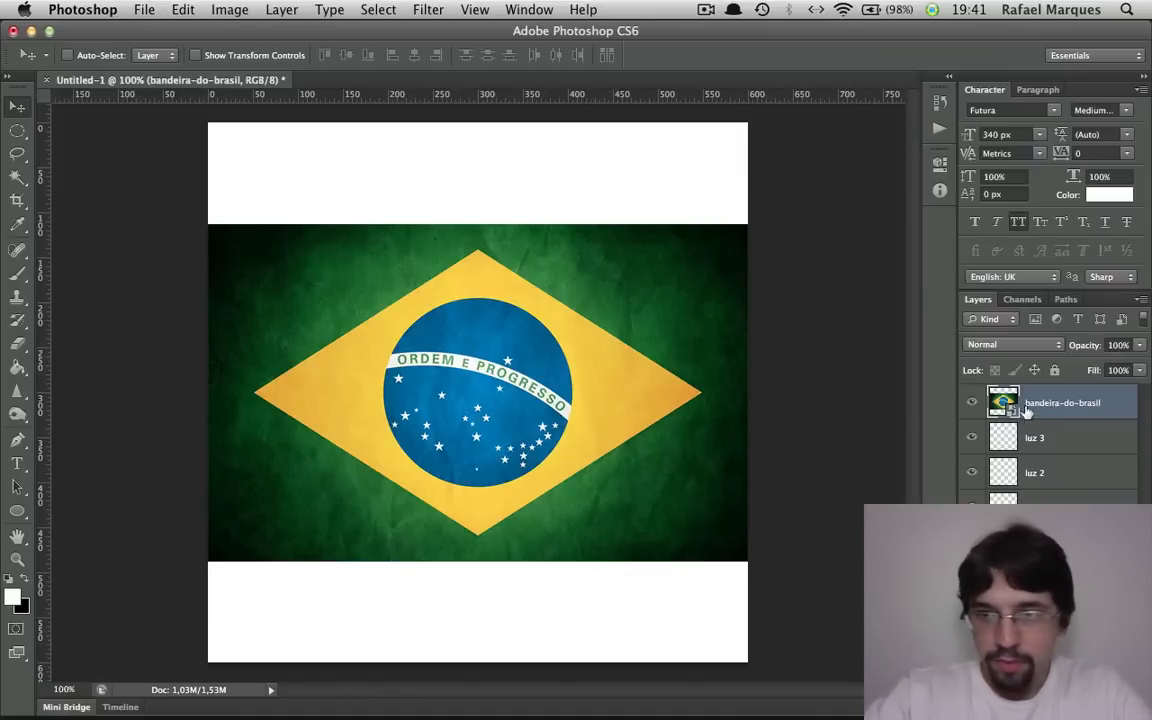
# Move the bandeira-do-brasil layer beneath luz 1, directly above the black circle, and clip it to the circle with a clipping mask
pyautogui.moveTo(1060, 410); pyautogui.dragTo(1060, 521)
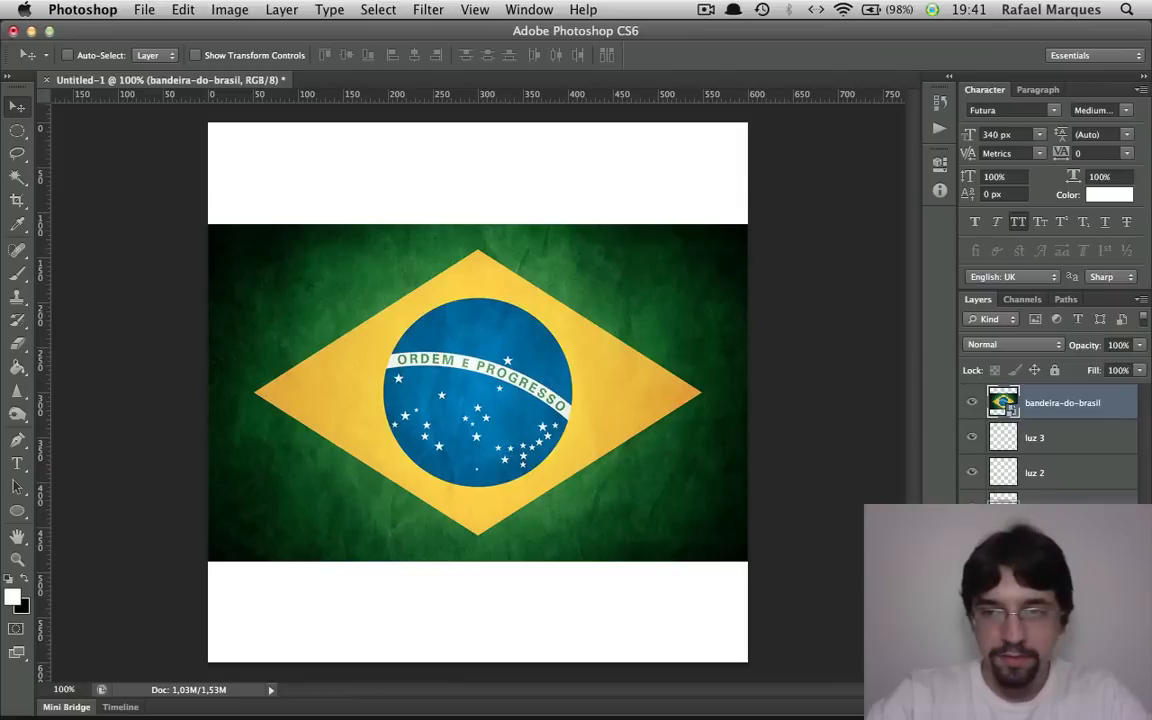
pyautogui.moveTo(1060, 521); pyautogui.dragTo(1060, 525)
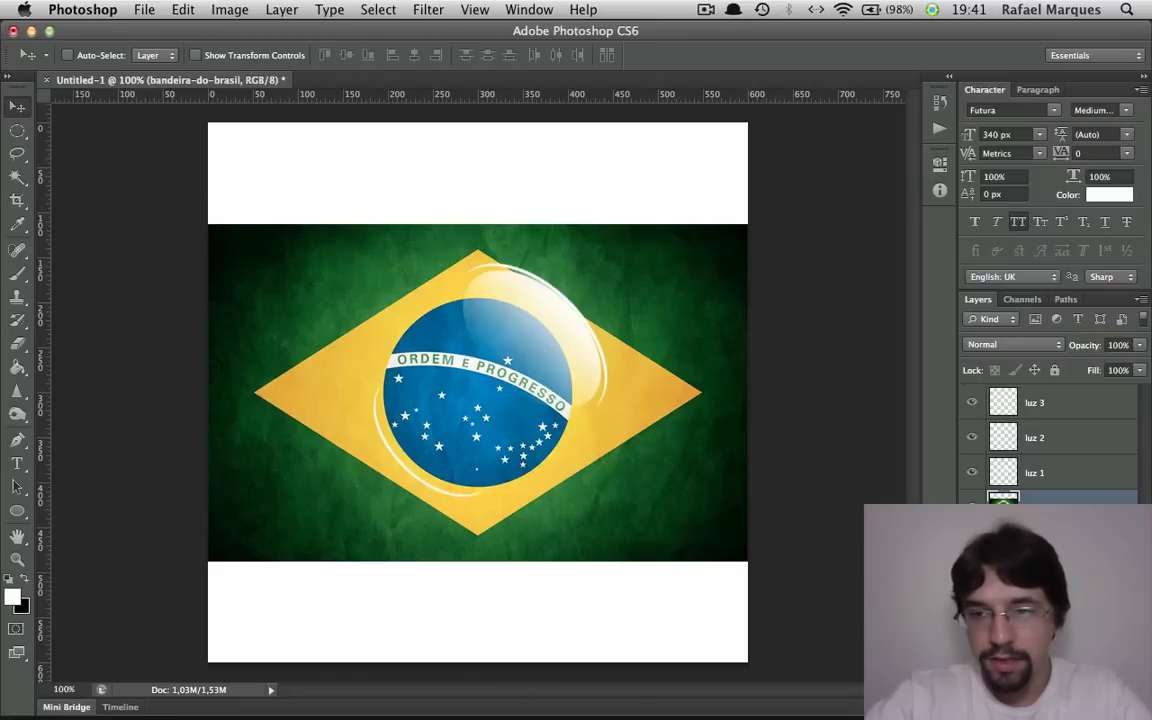
pyautogui.press('super+alt+g')
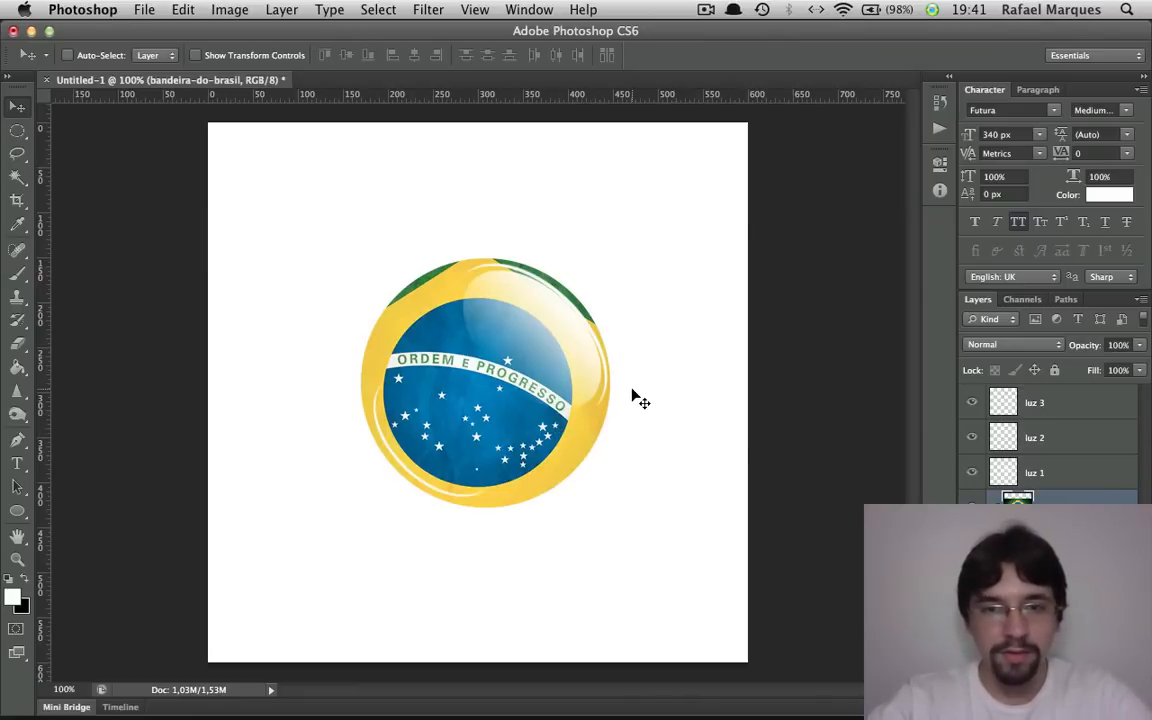
# Scale the flag to about 75% and centre it over the circle at about X 309 px, Y 291.5 px
pyautogui.press('super+t')
pyautogui.moveTo(746, 225); pyautogui.dragTo(695, 257)
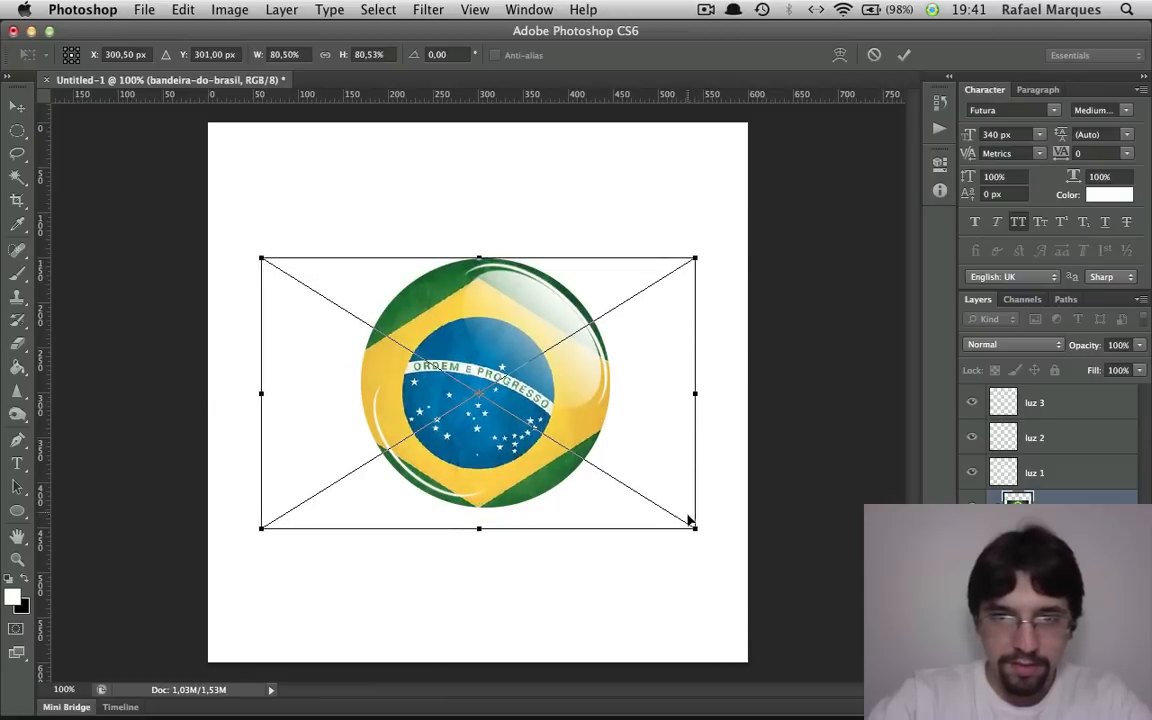
pyautogui.moveTo(694, 526); pyautogui.dragTo(667, 511)
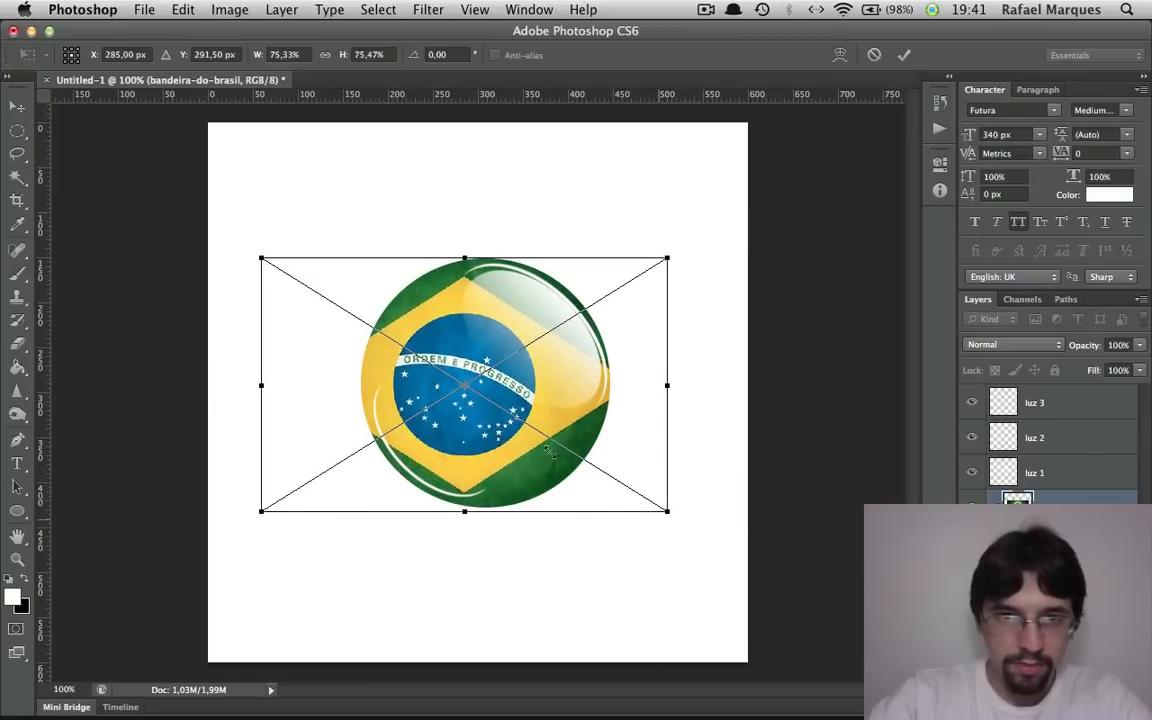
pyautogui.moveTo(516, 452); pyautogui.dragTo(540, 452)
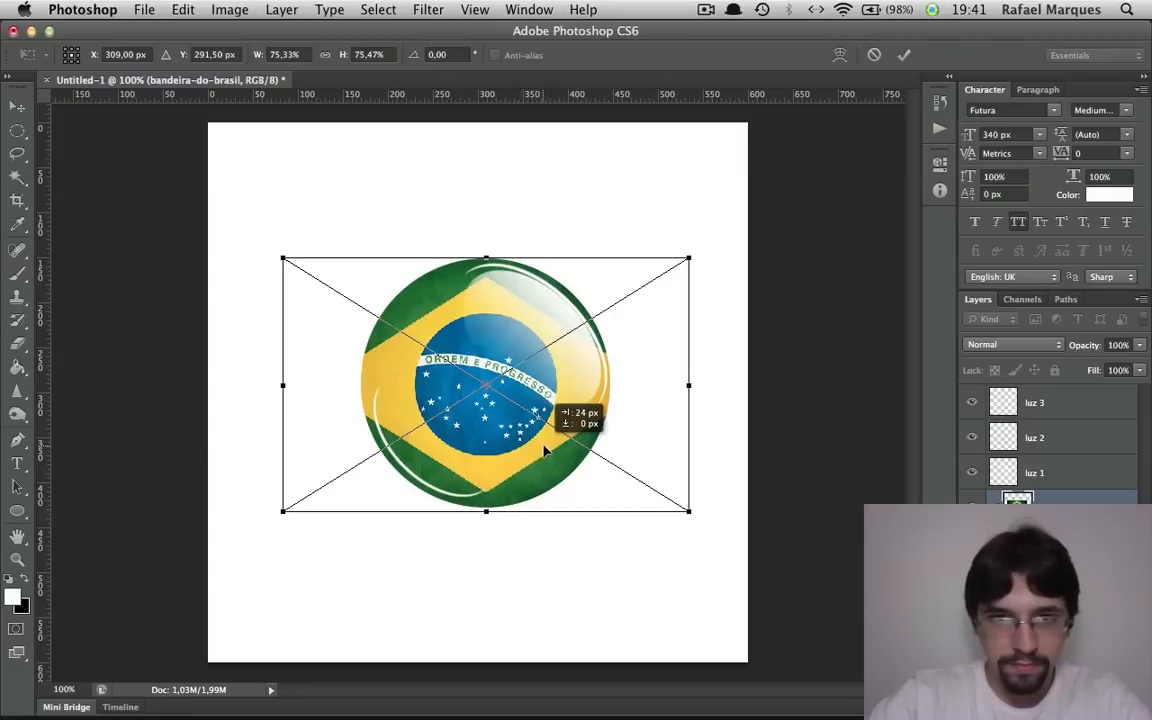
pyautogui.press('Return')
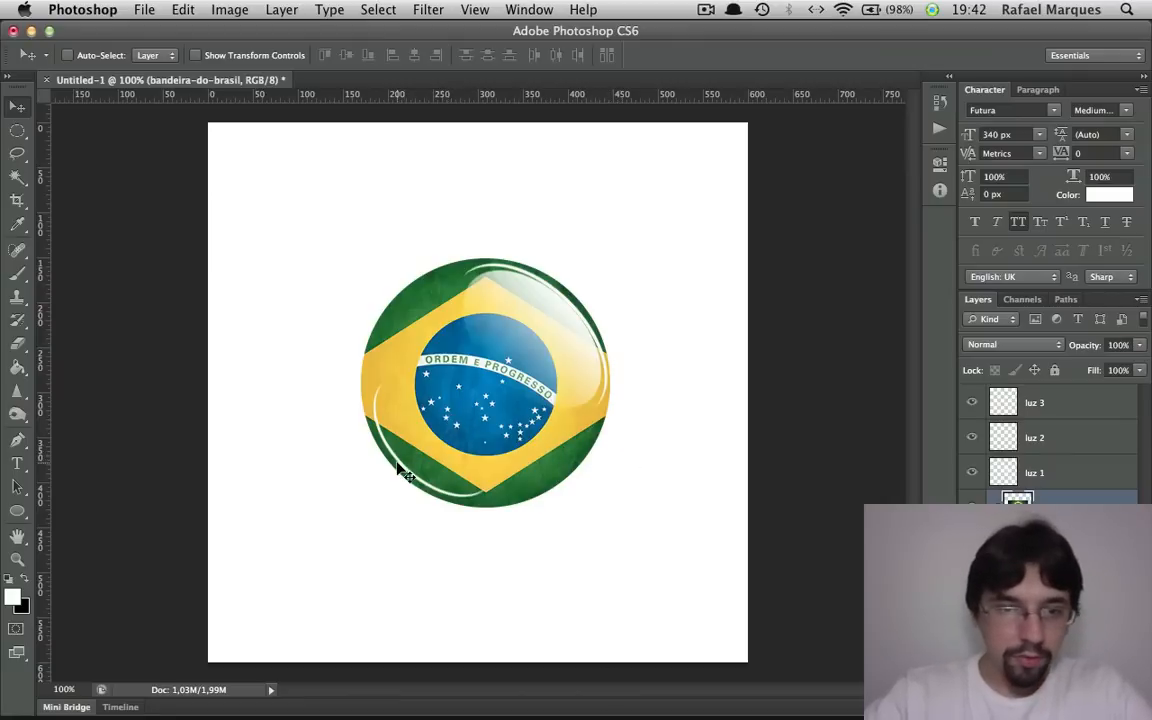
# Set the opacity of the luz 3 layer to 50%
pyautogui.click(1032, 404)
pyautogui.press('m')
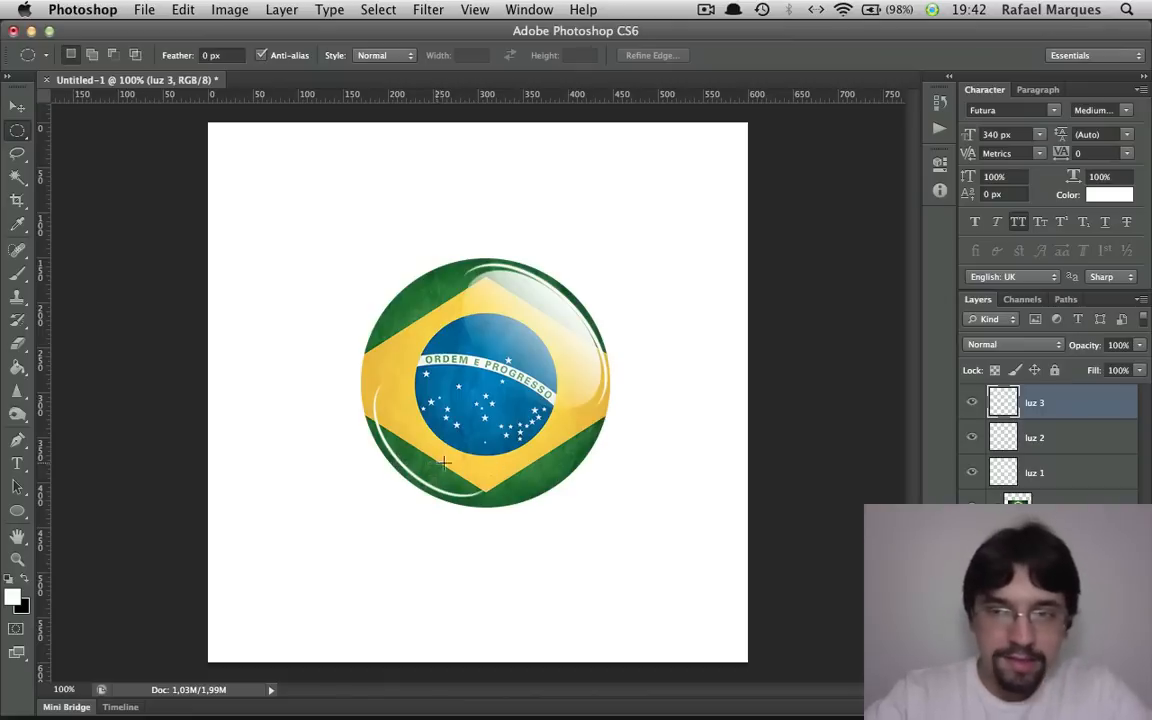
pyautogui.click(1119, 344)
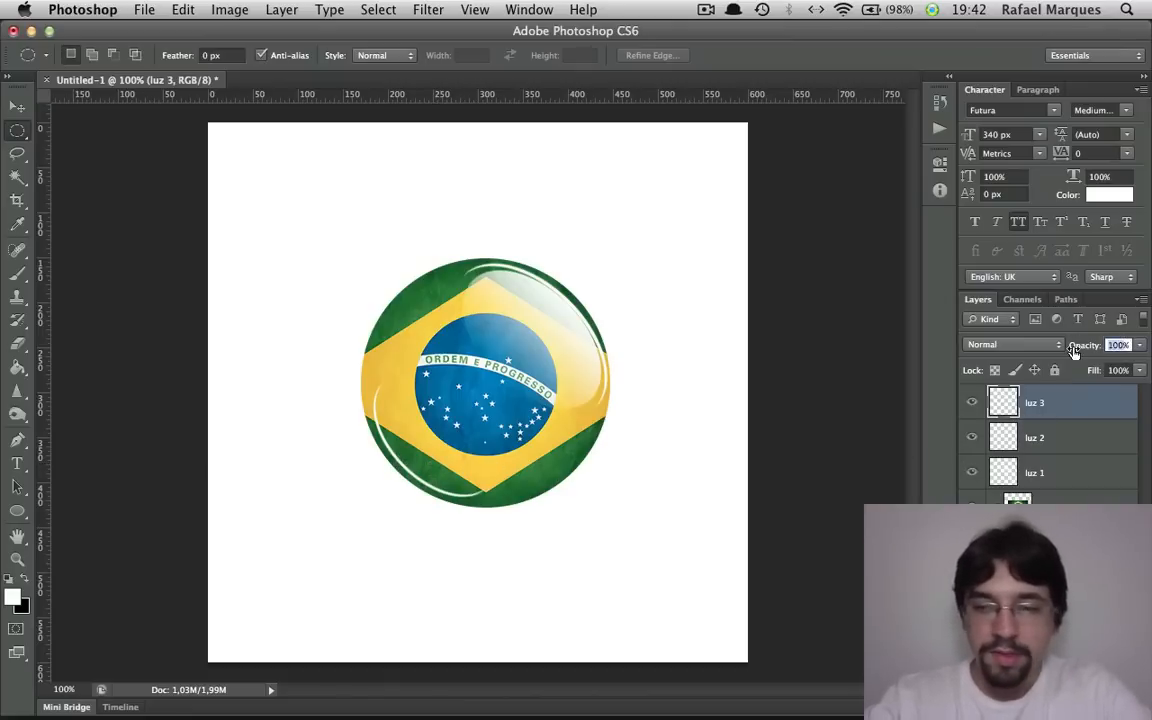
pyautogui.write('50')
pyautogui.press('Return')
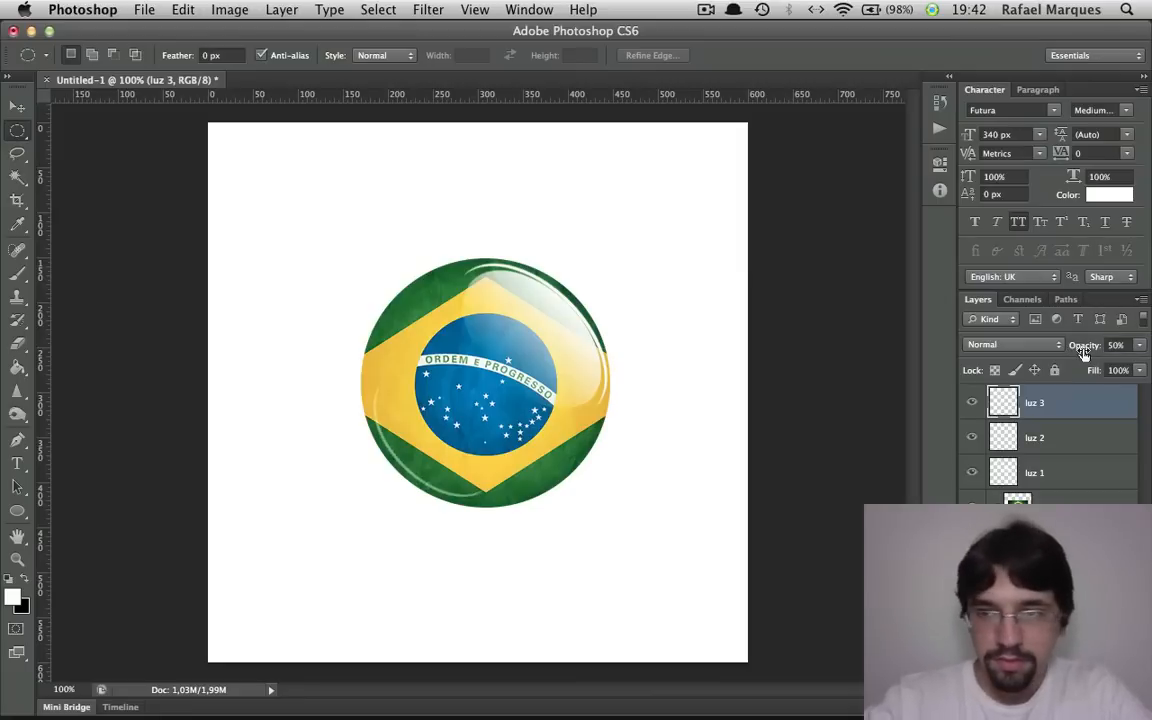
# Try moving the luz 2 arc, undo the move, and set the layer's opacity to 70%
pyautogui.click(1054, 440)
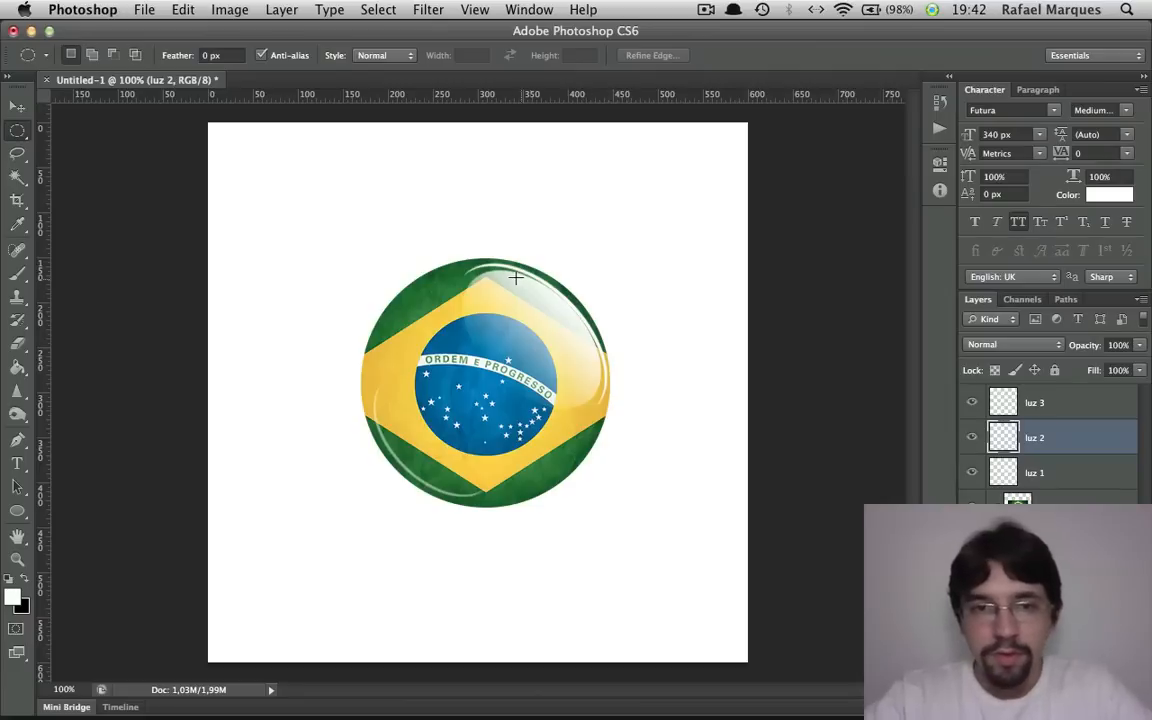
pyautogui.press('v')
pyautogui.moveTo(530, 262); pyautogui.dragTo(404, 312)
pyautogui.hotkey('ctrl', 'z')
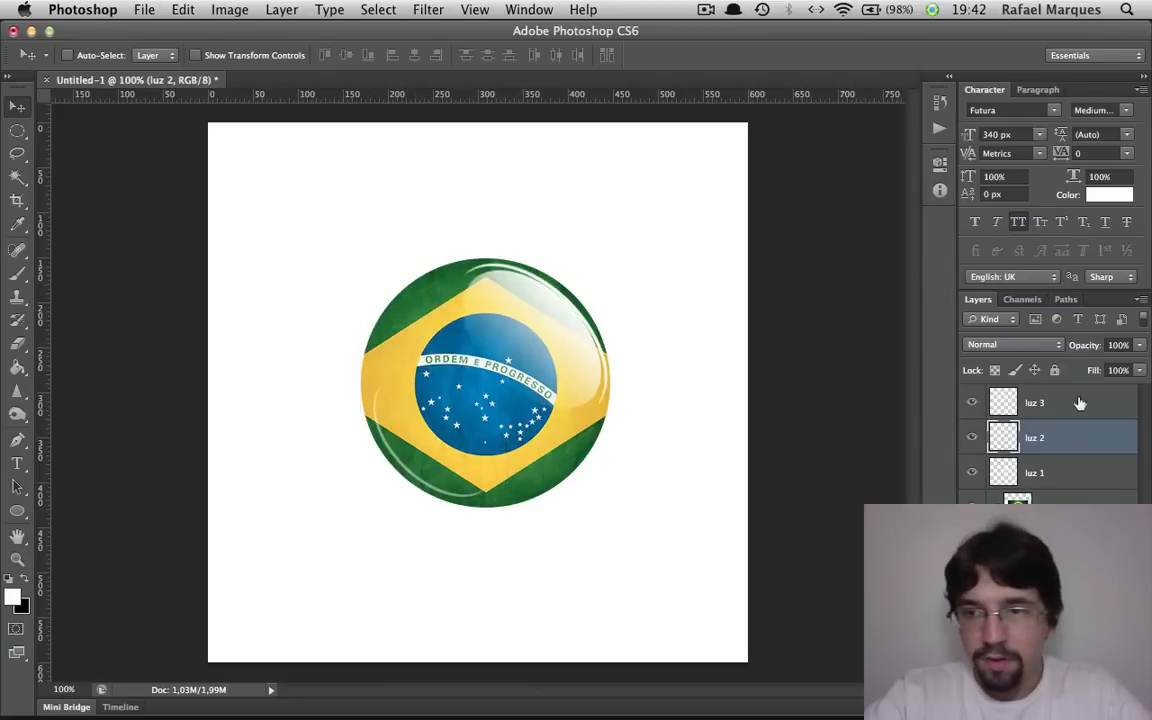
pyautogui.click(1122, 345)
pyautogui.write('70')
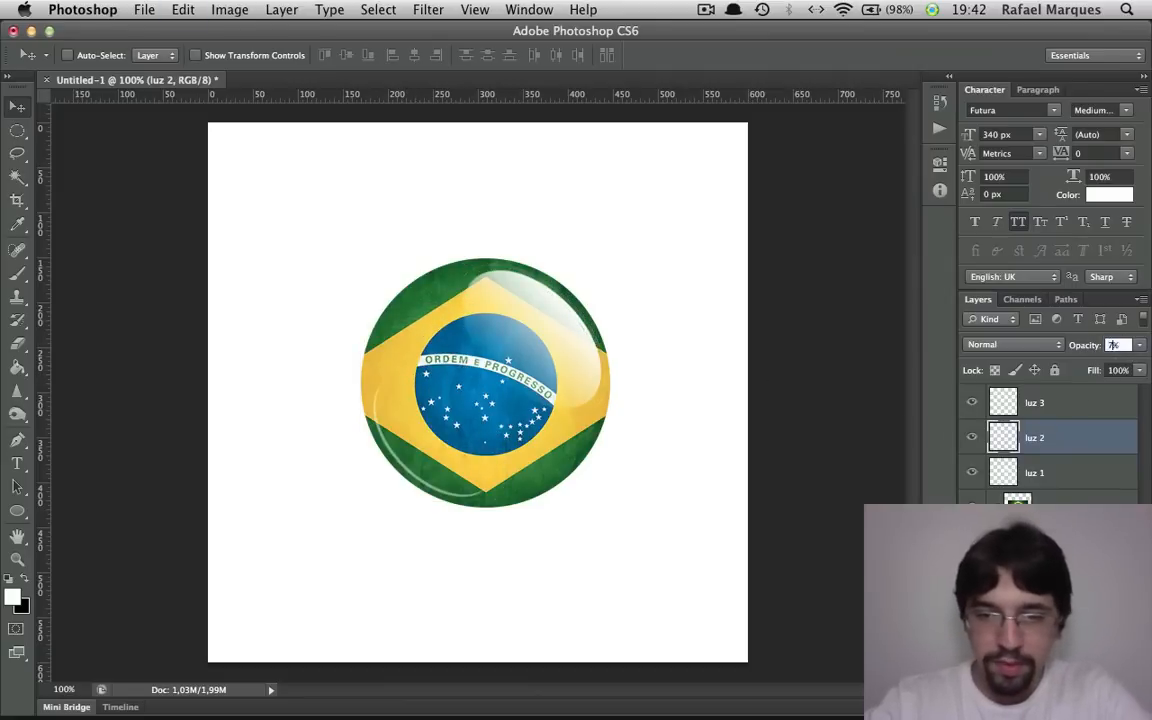
pyautogui.press('Return')
# Try moving the luz 1 gradient highlight, undo the move, and set the layer's opacity to 70%
pyautogui.click(1060, 474)
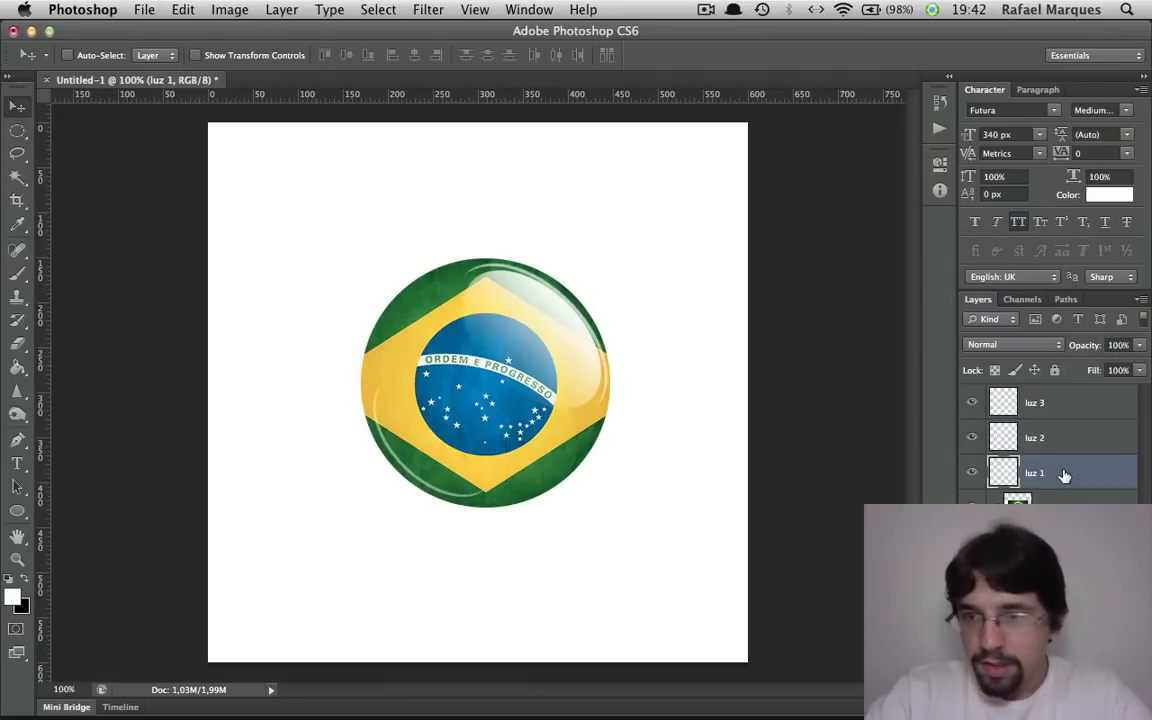
pyautogui.moveTo(487, 318); pyautogui.dragTo(473, 404)
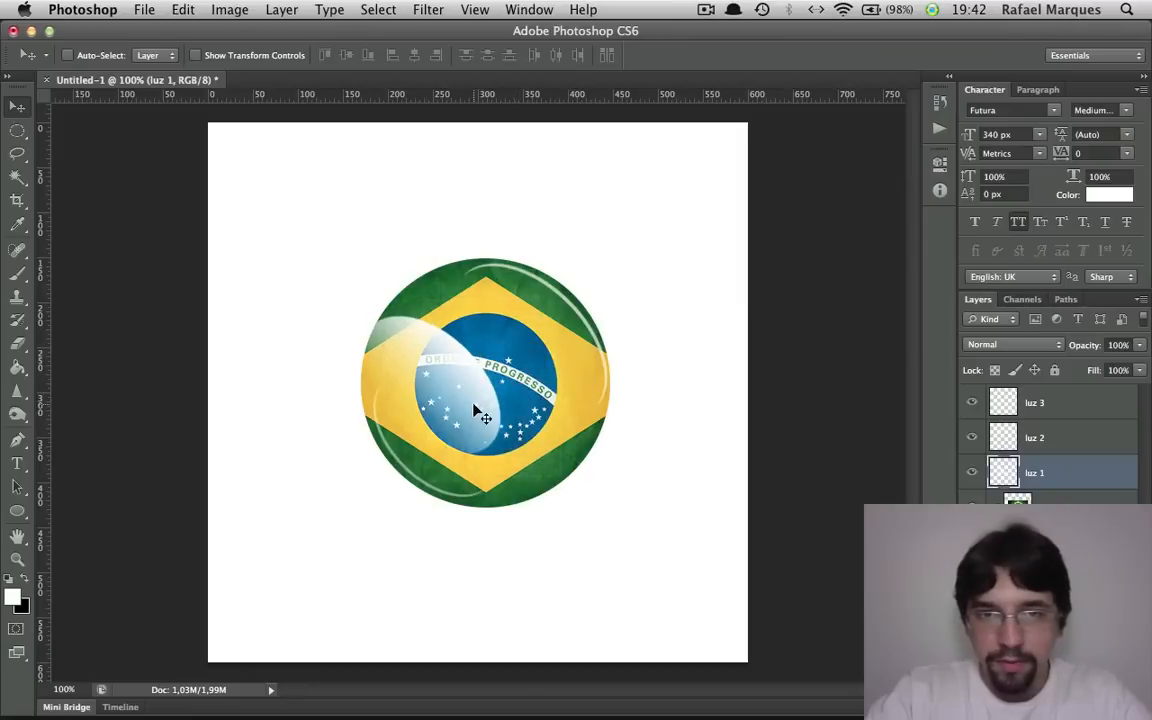
pyautogui.press('super+z')
pyautogui.click(1118, 344)
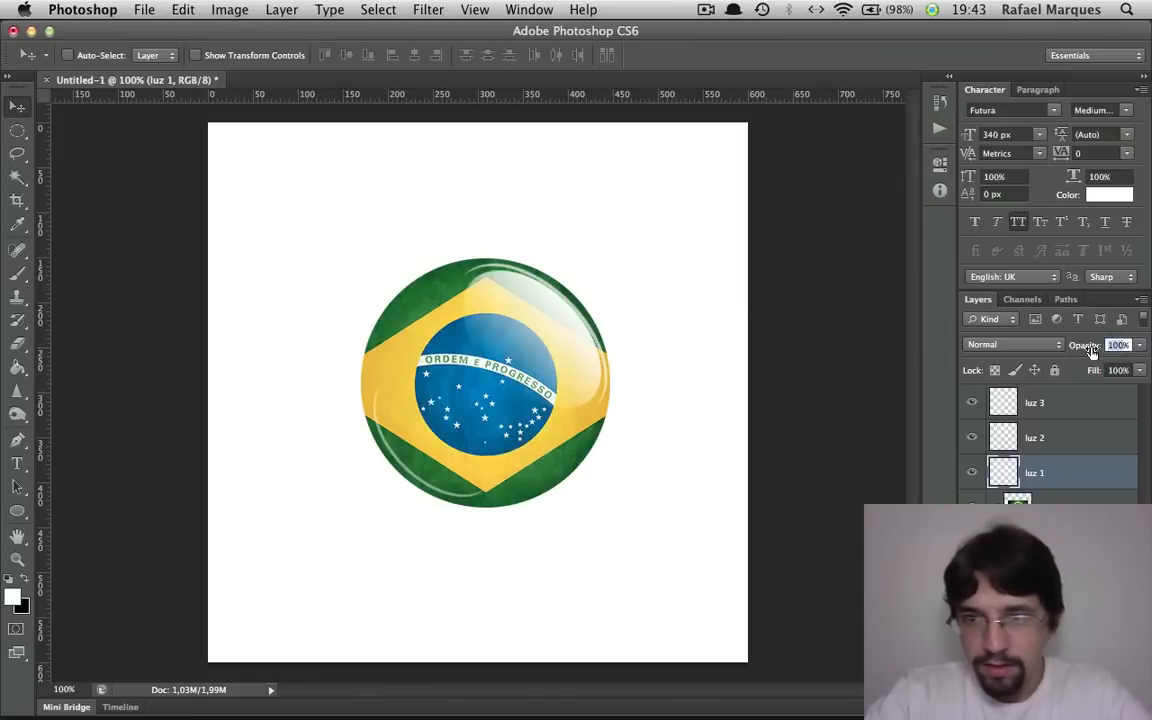
pyautogui.write('70')
pyautogui.press('Return')
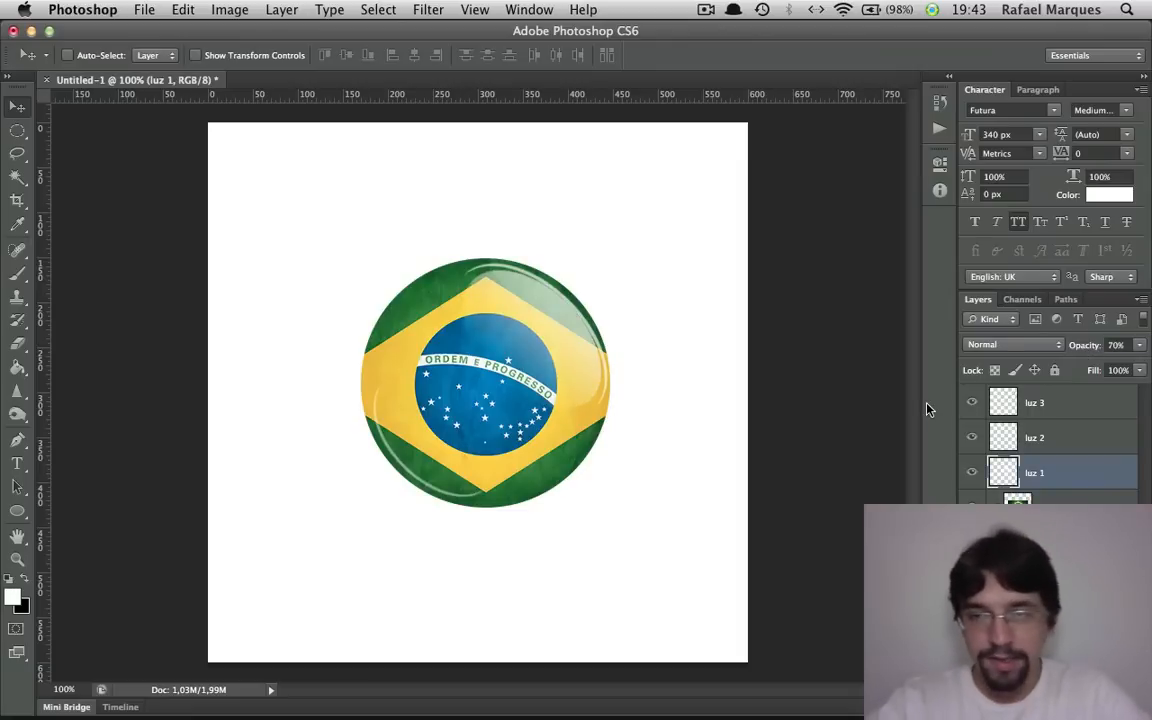
# Open the layer style settings of the Ellipse 1 circle layer and enable a drop shadow
pyautogui.click(1045, 543)
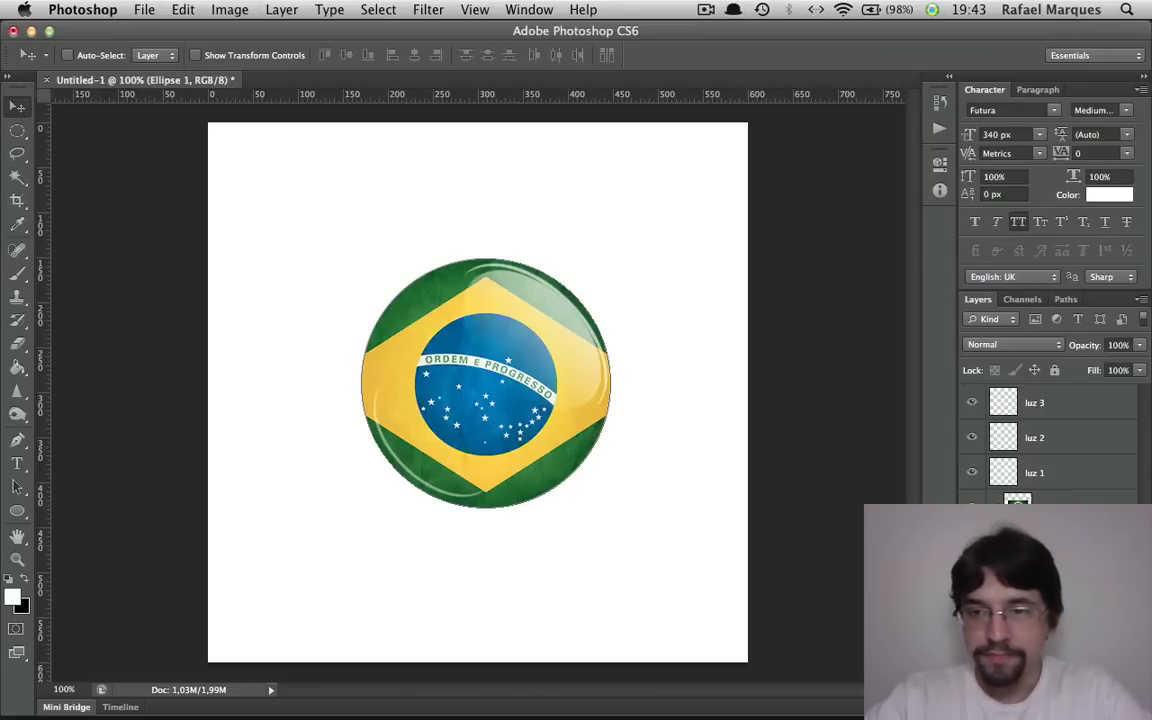
pyautogui.doubleClick(1085, 543)
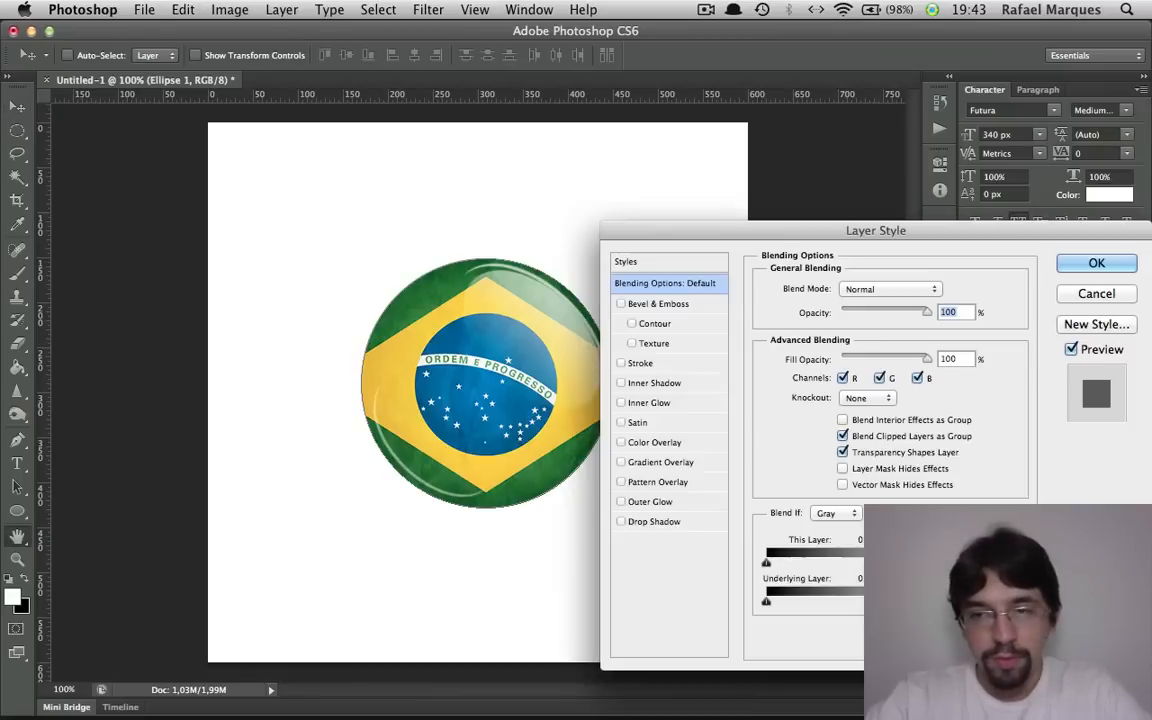
pyautogui.moveTo(925, 228); pyautogui.dragTo(937, 198)
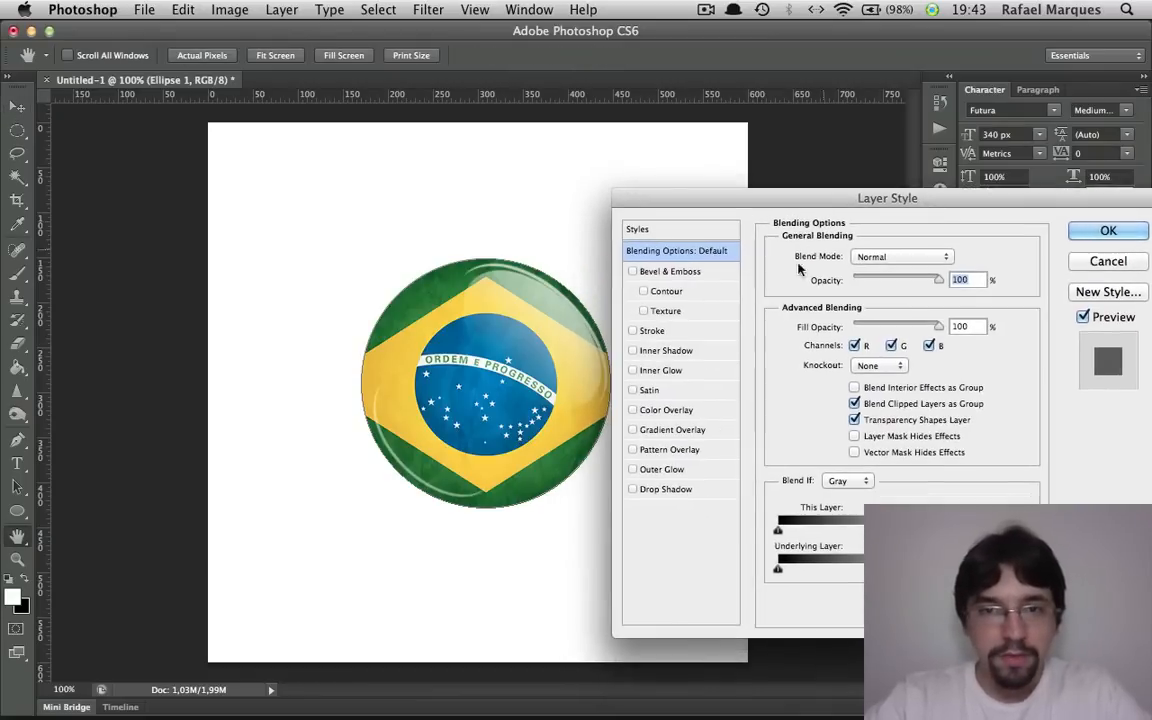
pyautogui.click(677, 494)
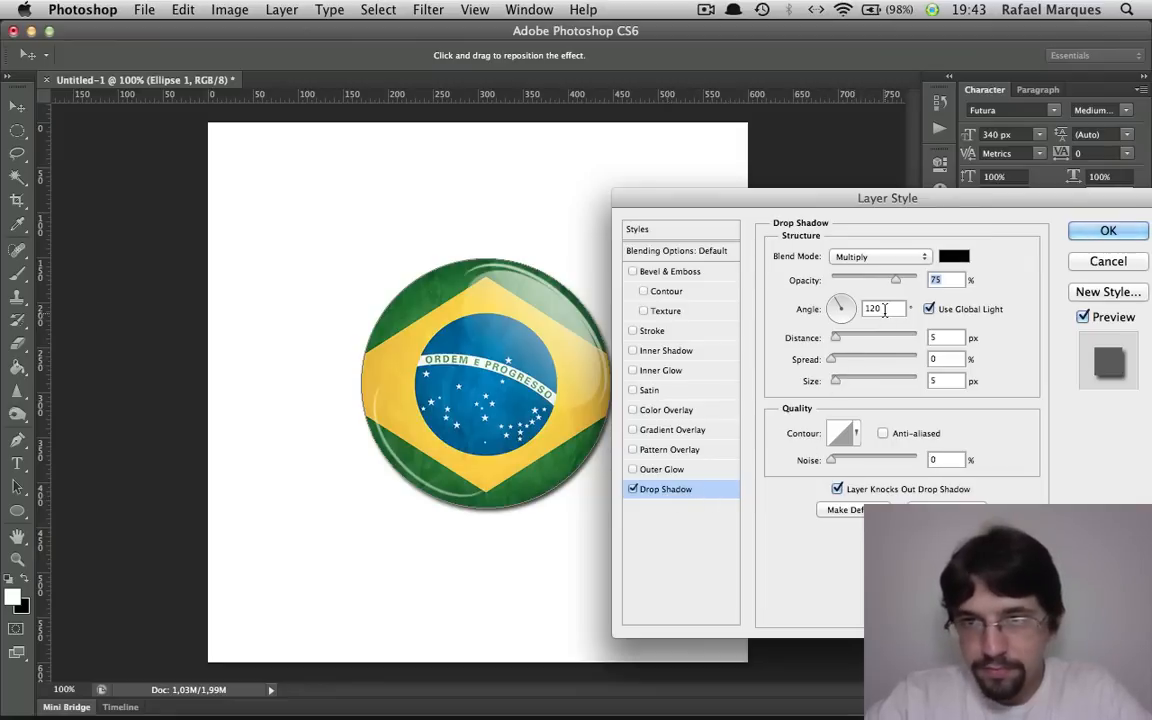
# Try a drop shadow angle of 48° and set the angle to 75°, keeping the sphere in view beside the dialog
pyautogui.press('Tab')
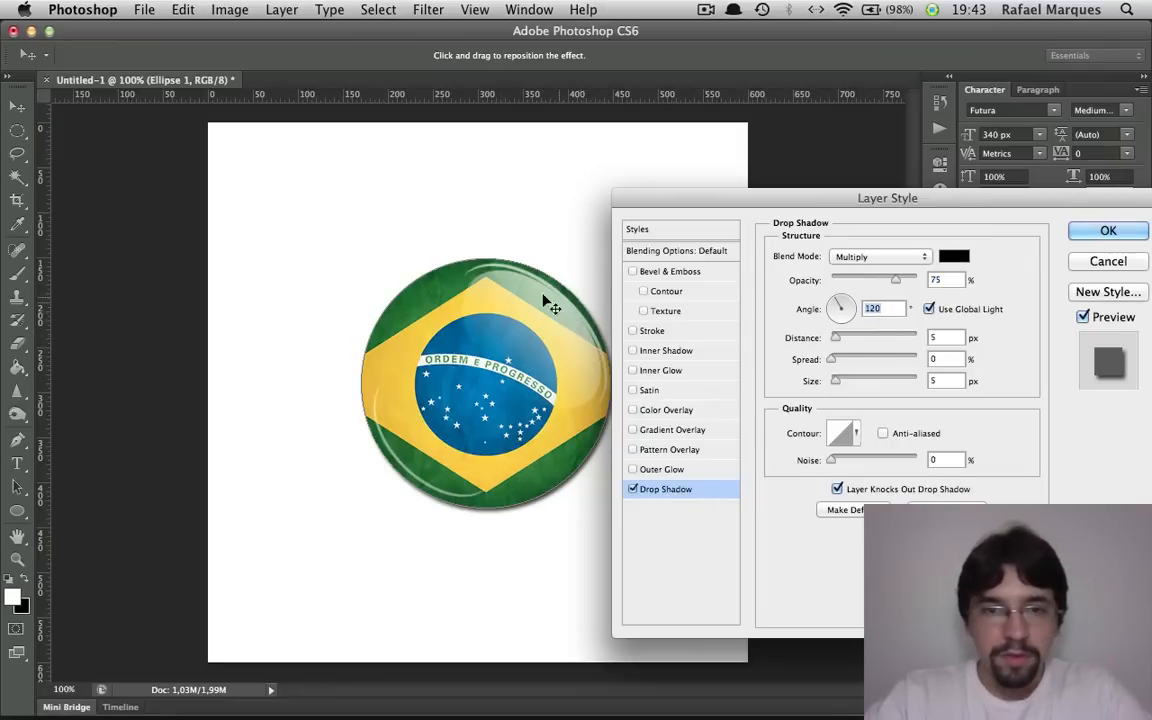
pyautogui.moveTo(632, 197); pyautogui.dragTo(683, 192)
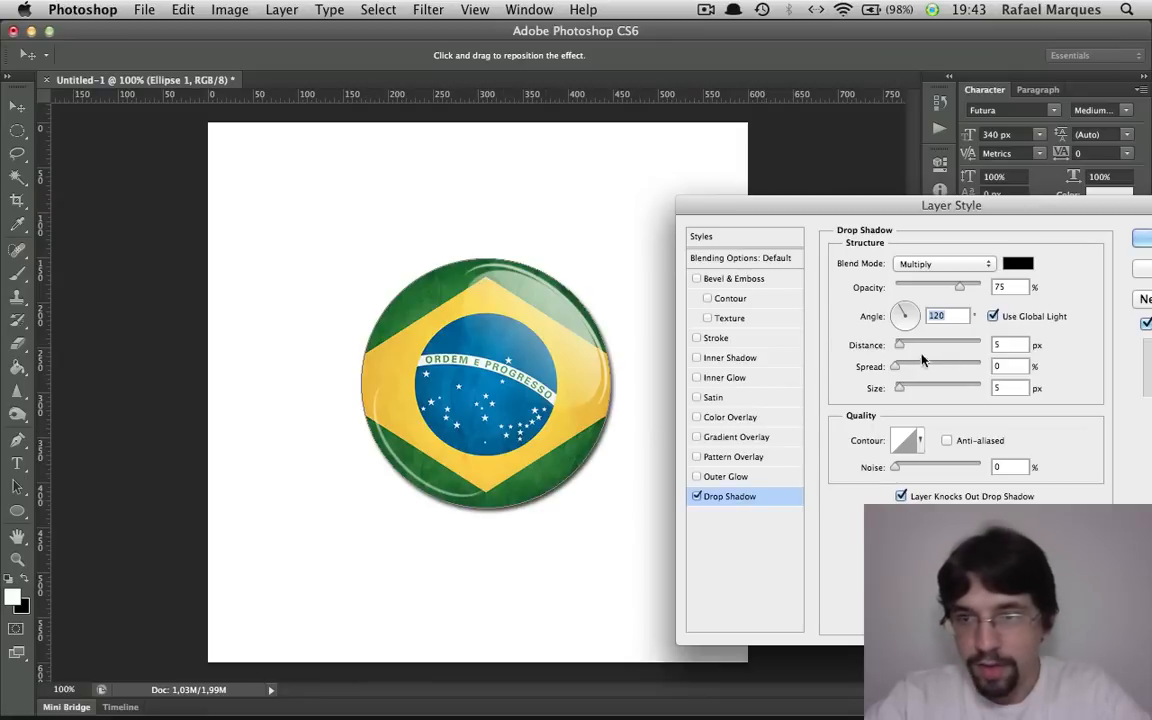
pyautogui.write('48')
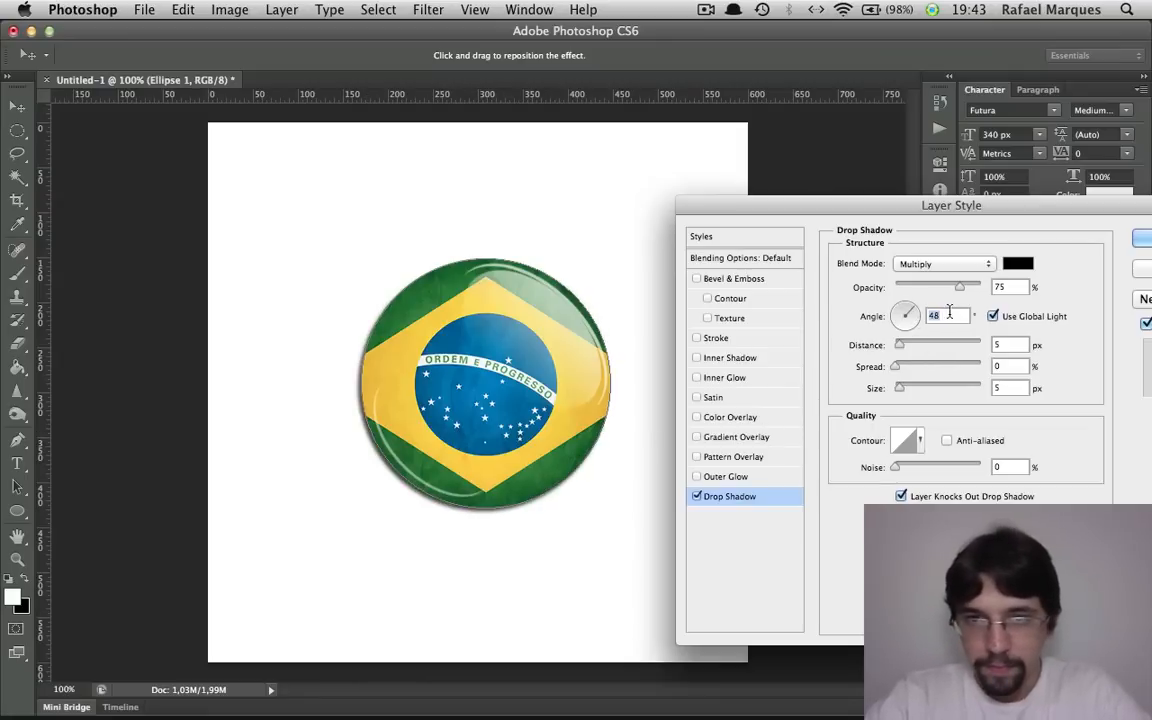
pyautogui.write('75')
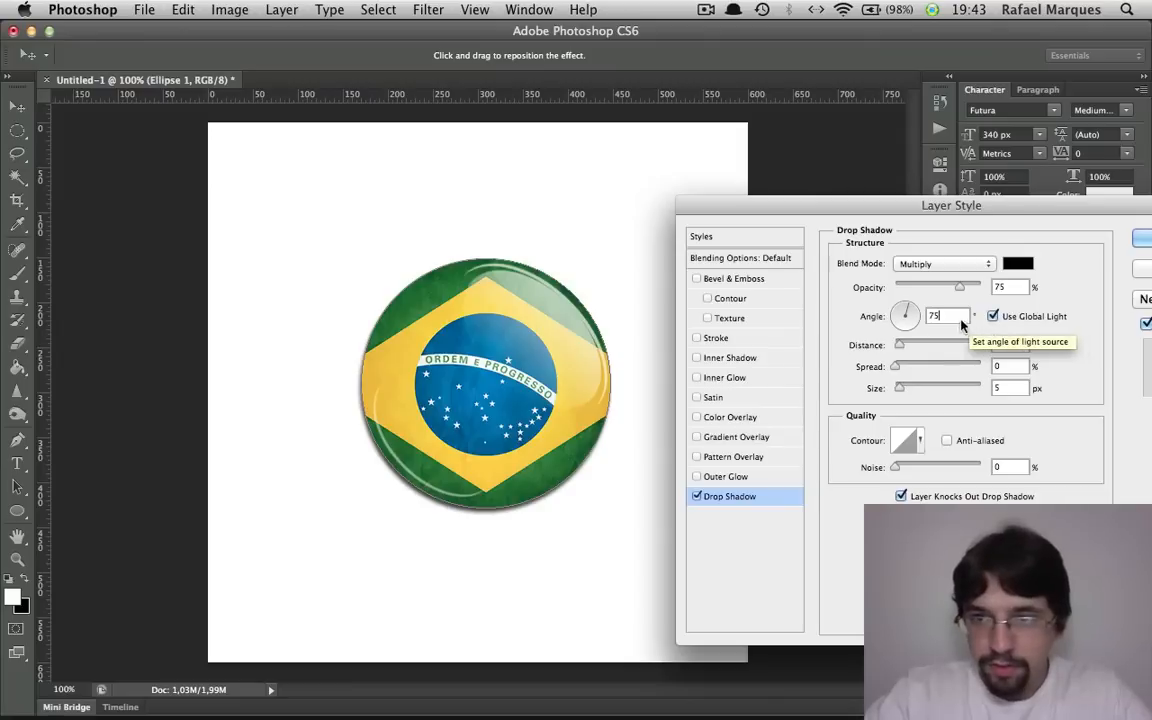
# Set the circle's drop shadow to an angle of 65° and an opacity of 49%
pyautogui.hotkey('shift', 'Down')
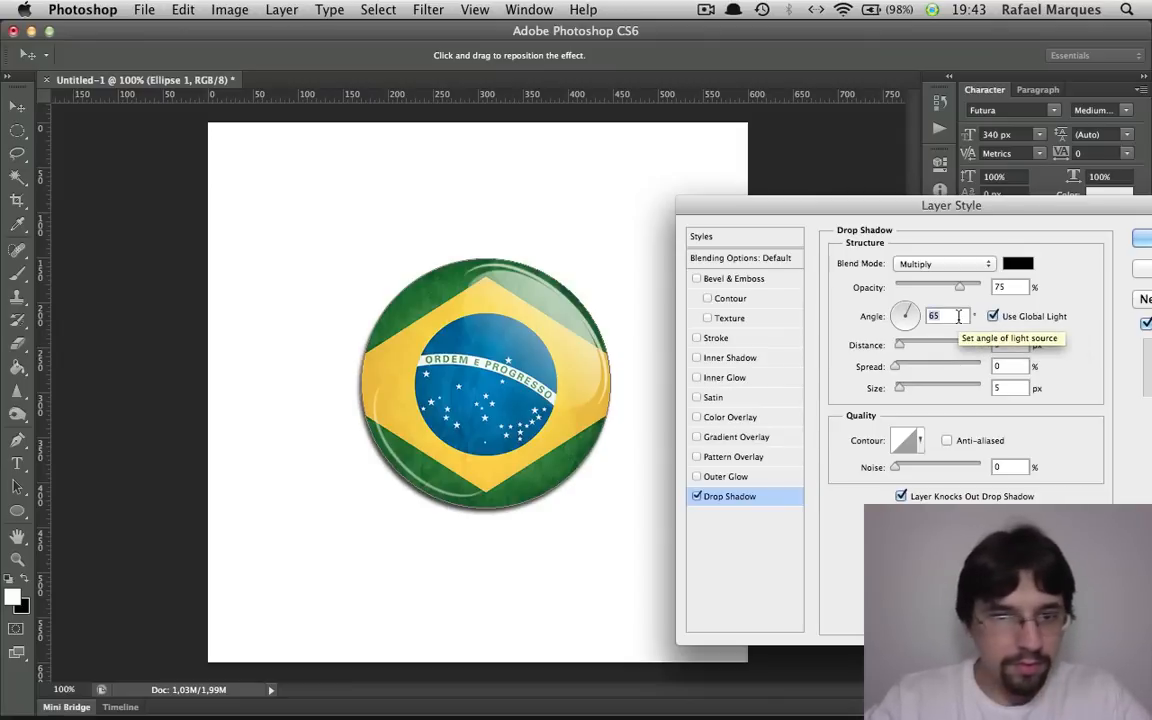
pyautogui.hotkey('shift', 'Down')
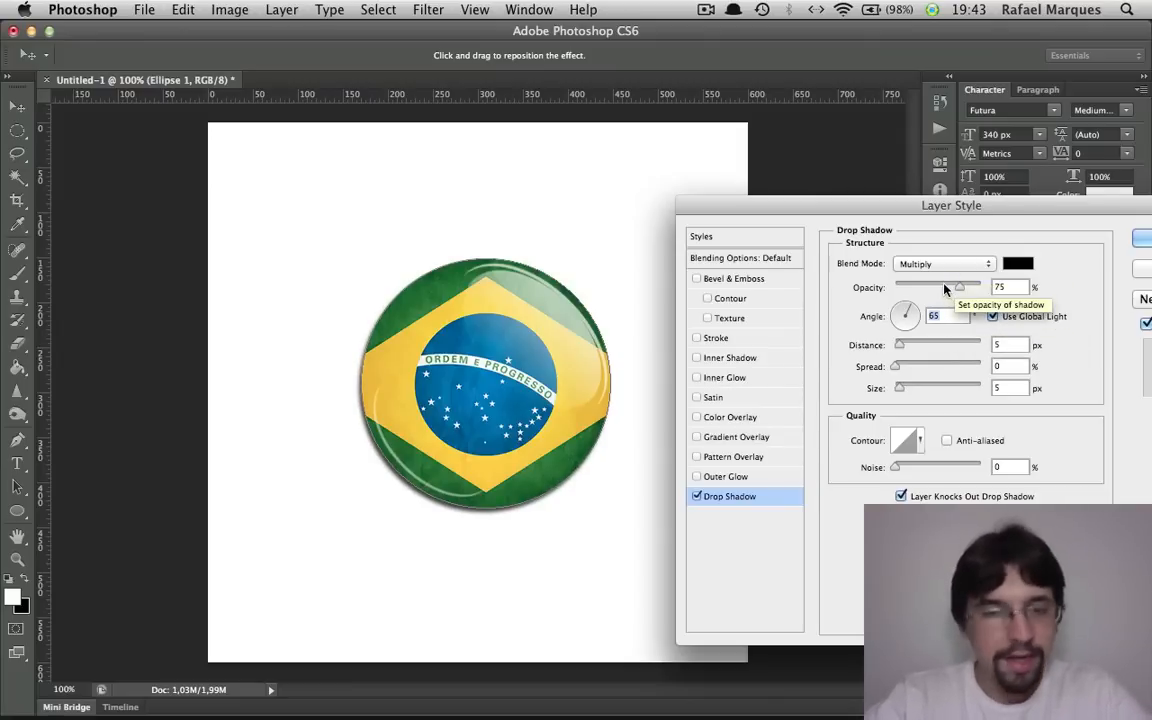
pyautogui.moveTo(946, 288); pyautogui.dragTo(940, 288)
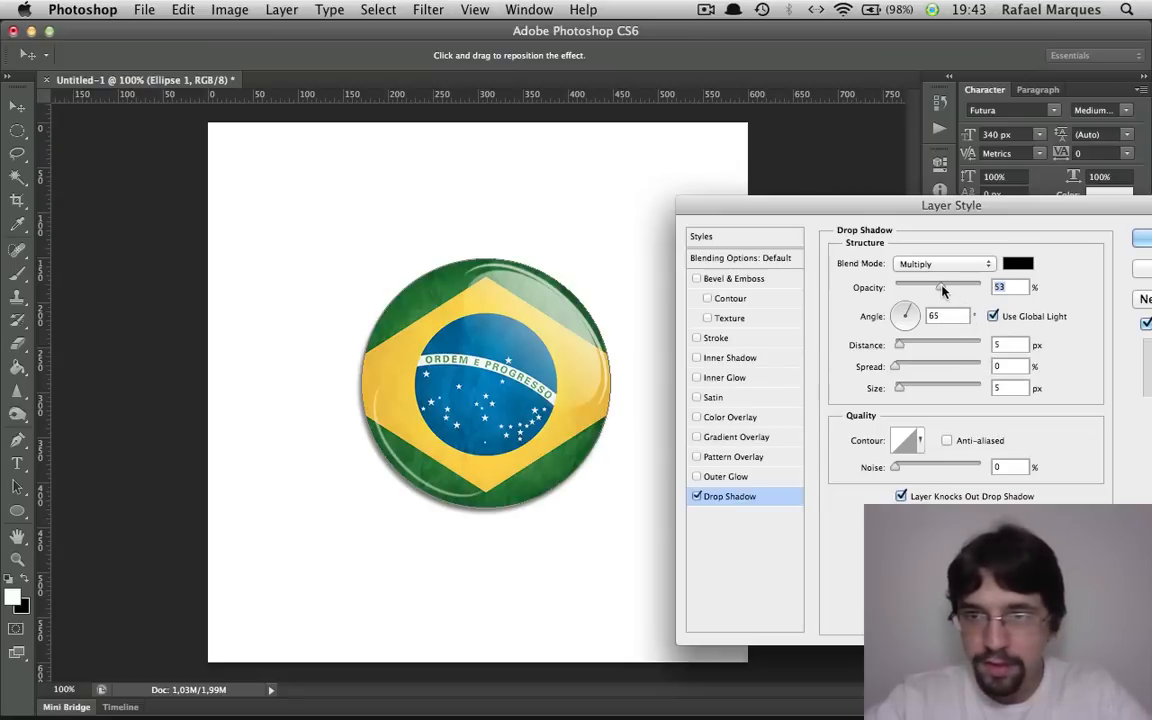
pyautogui.moveTo(943, 290); pyautogui.dragTo(938, 290)
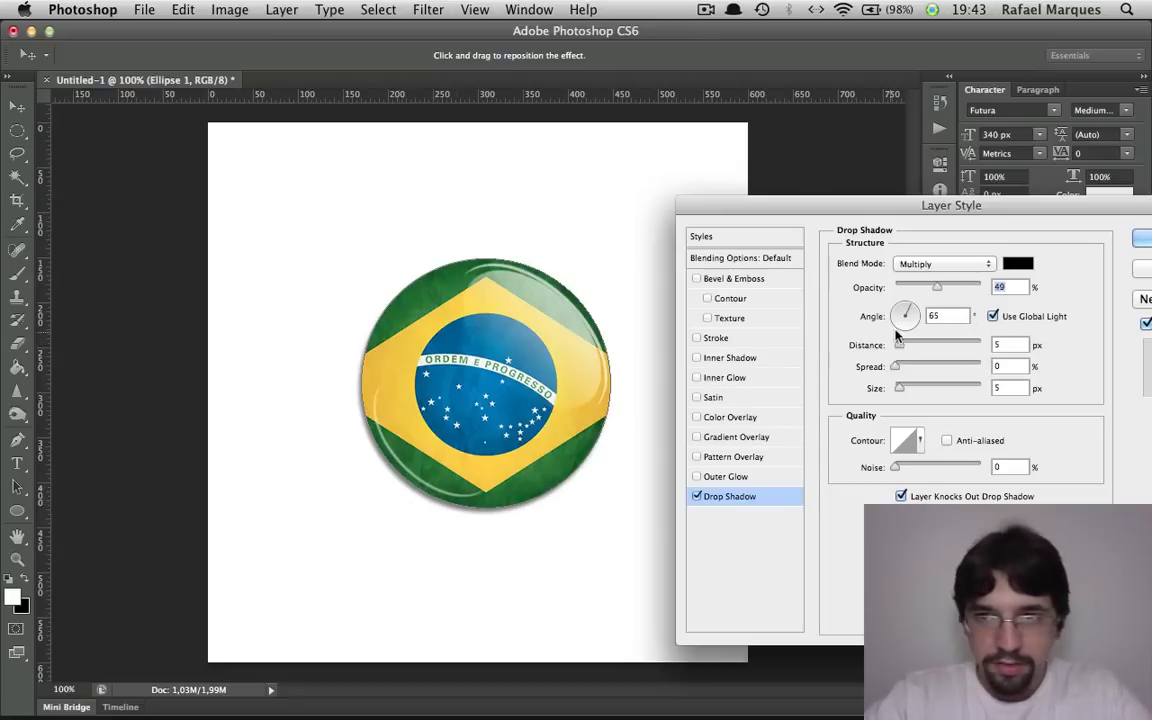
pyautogui.click(1014, 350)
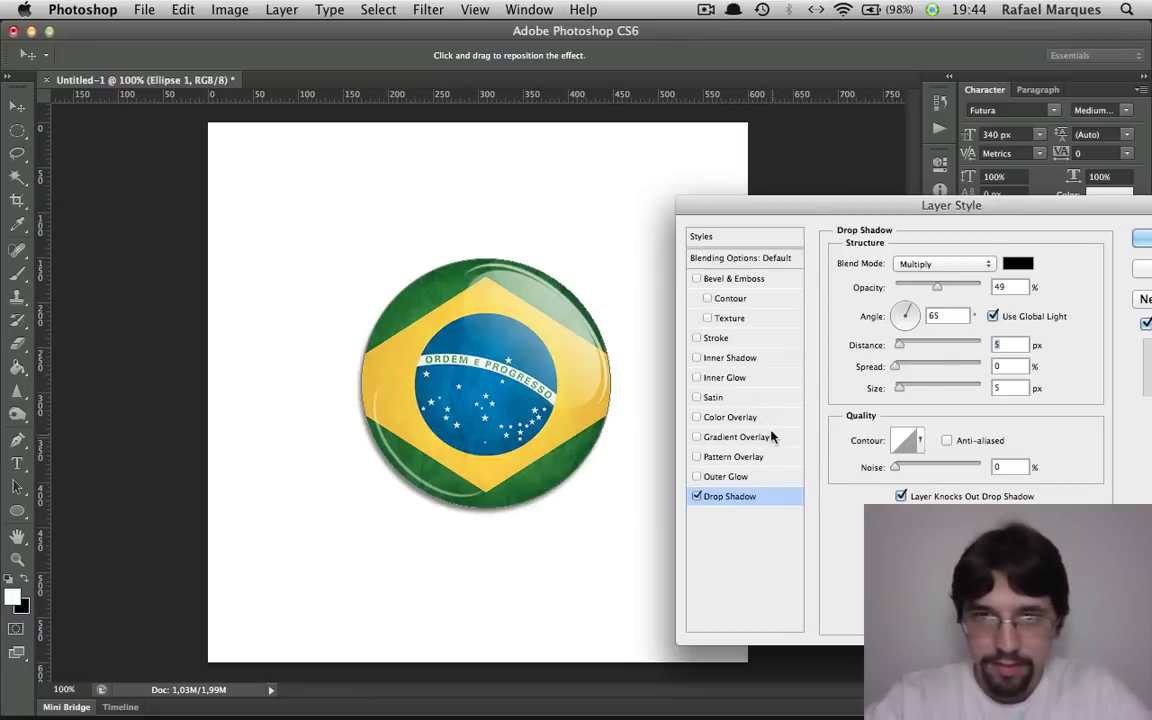
# Add an inner shadow to the circle, try a distance of 40 px, and set the distance to 0 px
pyautogui.click(738, 360)
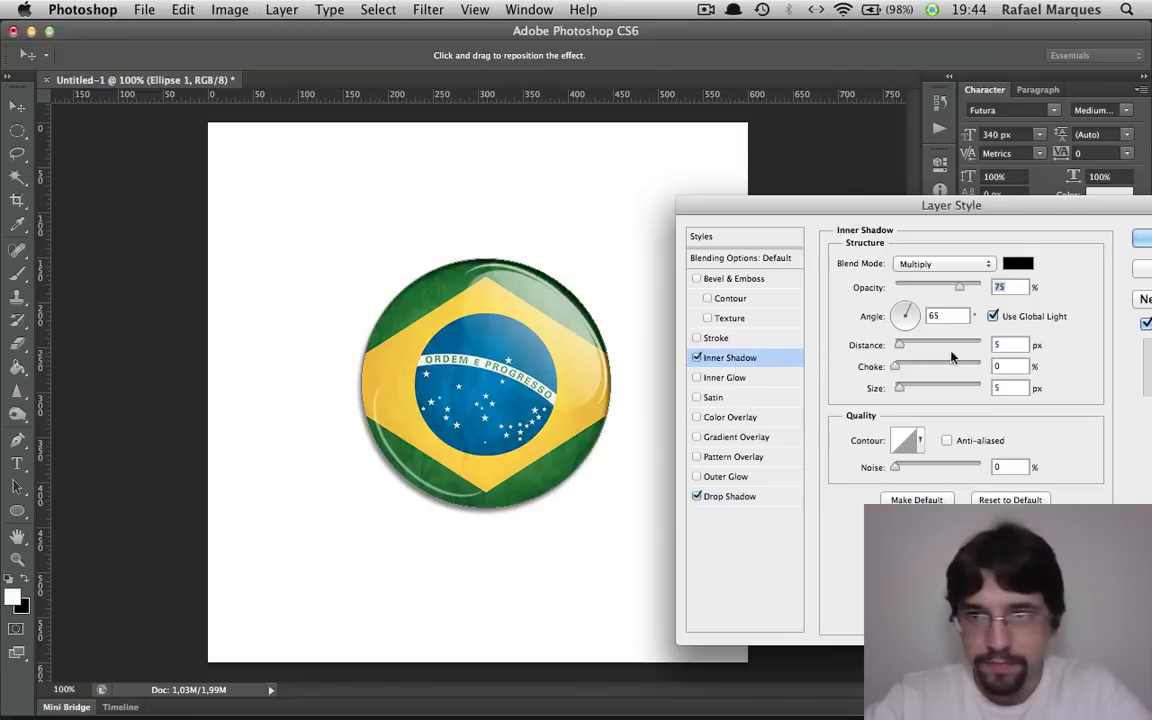
pyautogui.moveTo(1013, 344); pyautogui.dragTo(977, 346)
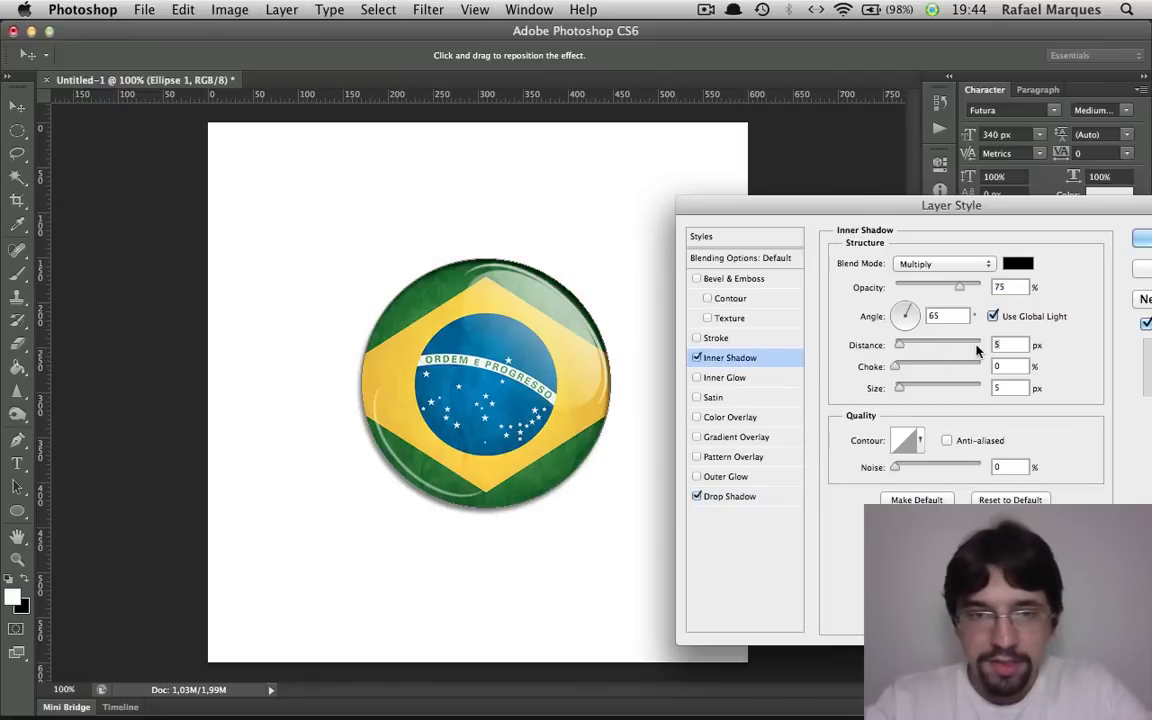
pyautogui.write('0')
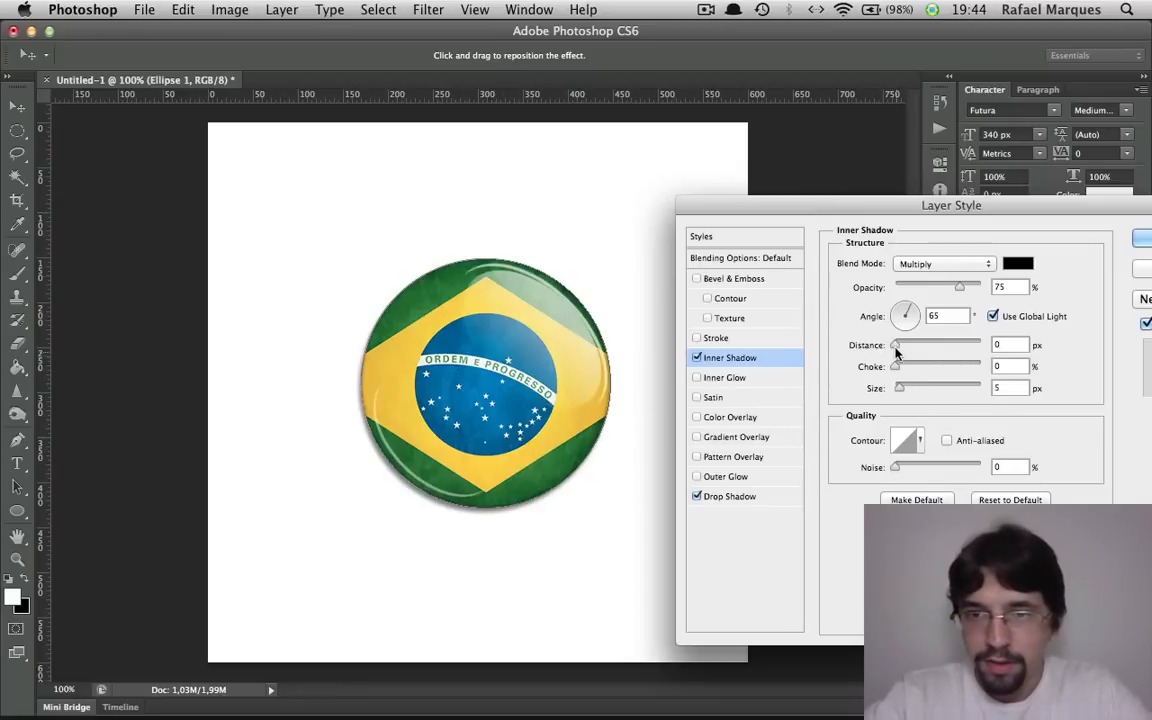
pyautogui.moveTo(918, 347); pyautogui.dragTo(931, 346)
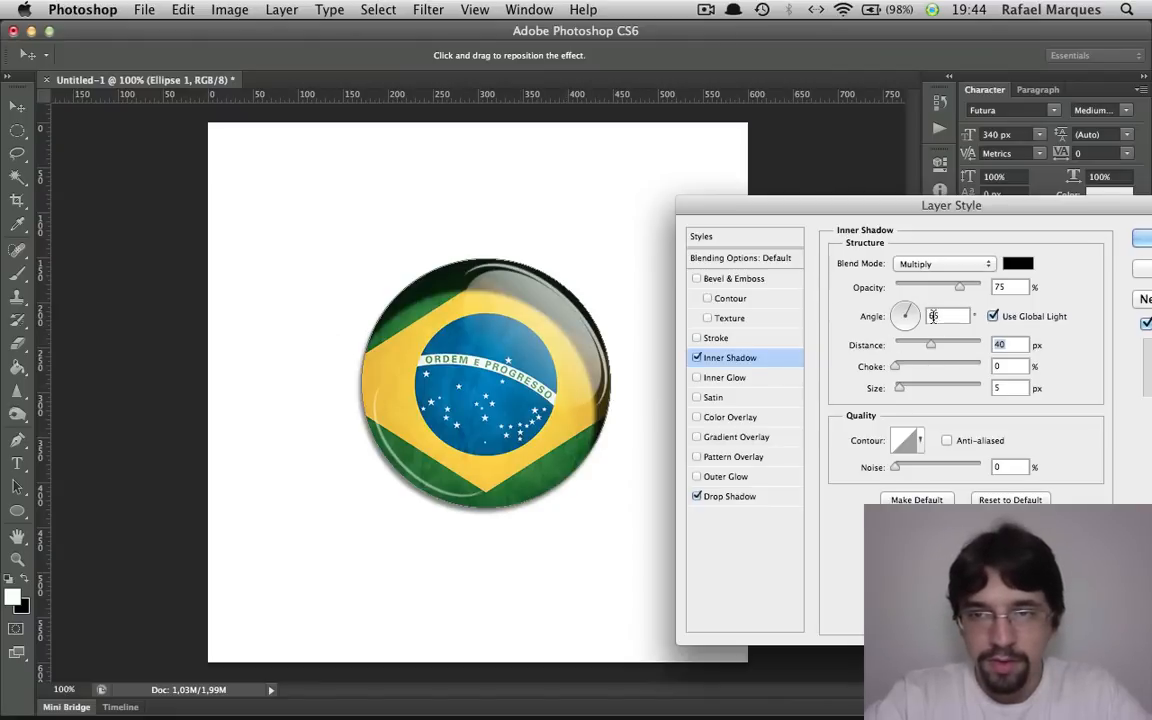
pyautogui.moveTo(931, 348); pyautogui.dragTo(878, 348)
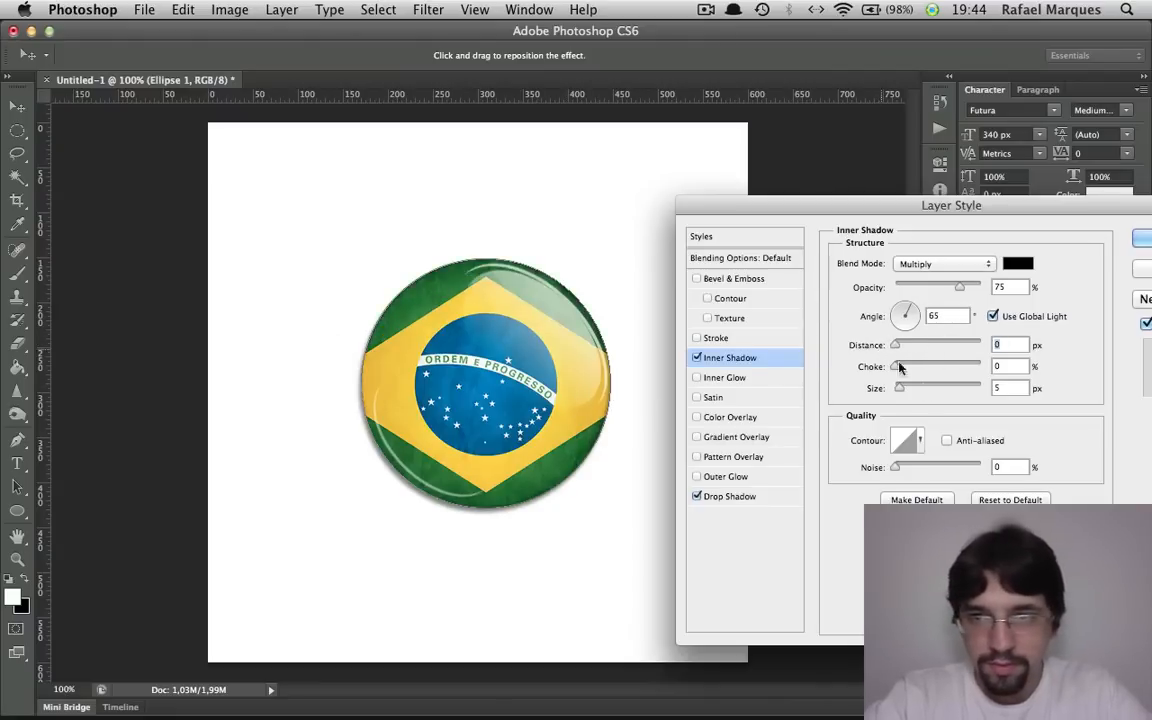
# Set the inner shadow's size to 20 px and its opacity to 85%, and apply the layer style
pyautogui.click(1007, 388)
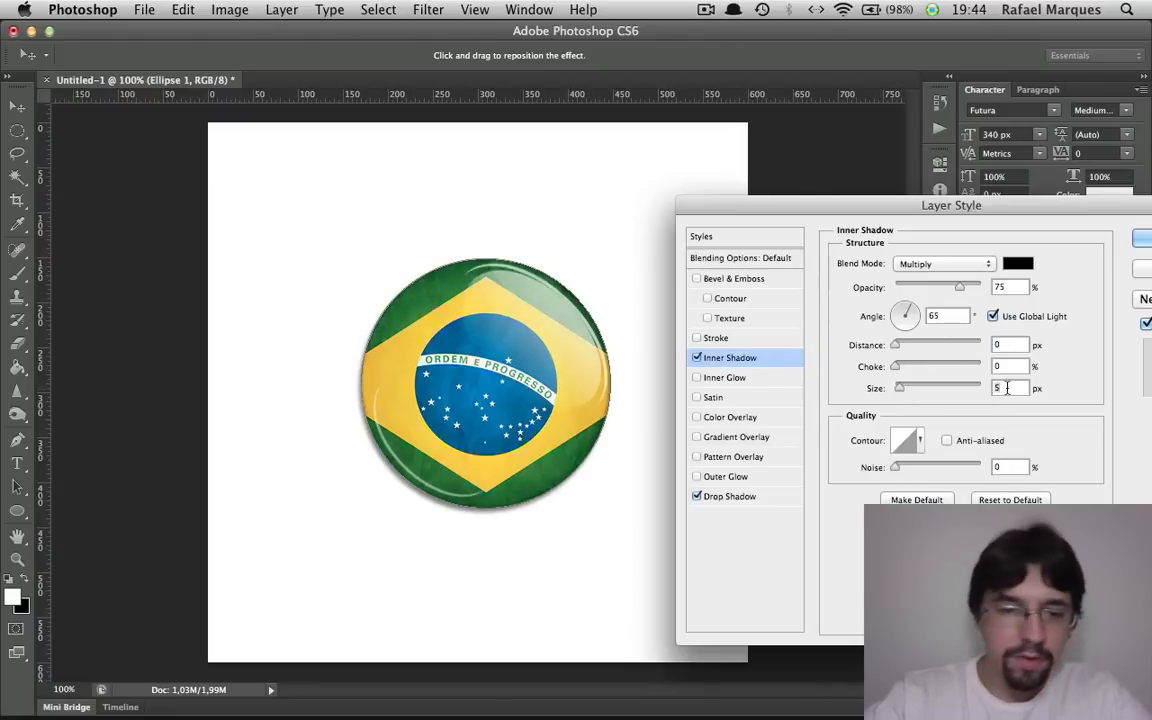
pyautogui.press('BackSpace')
pyautogui.write('20')
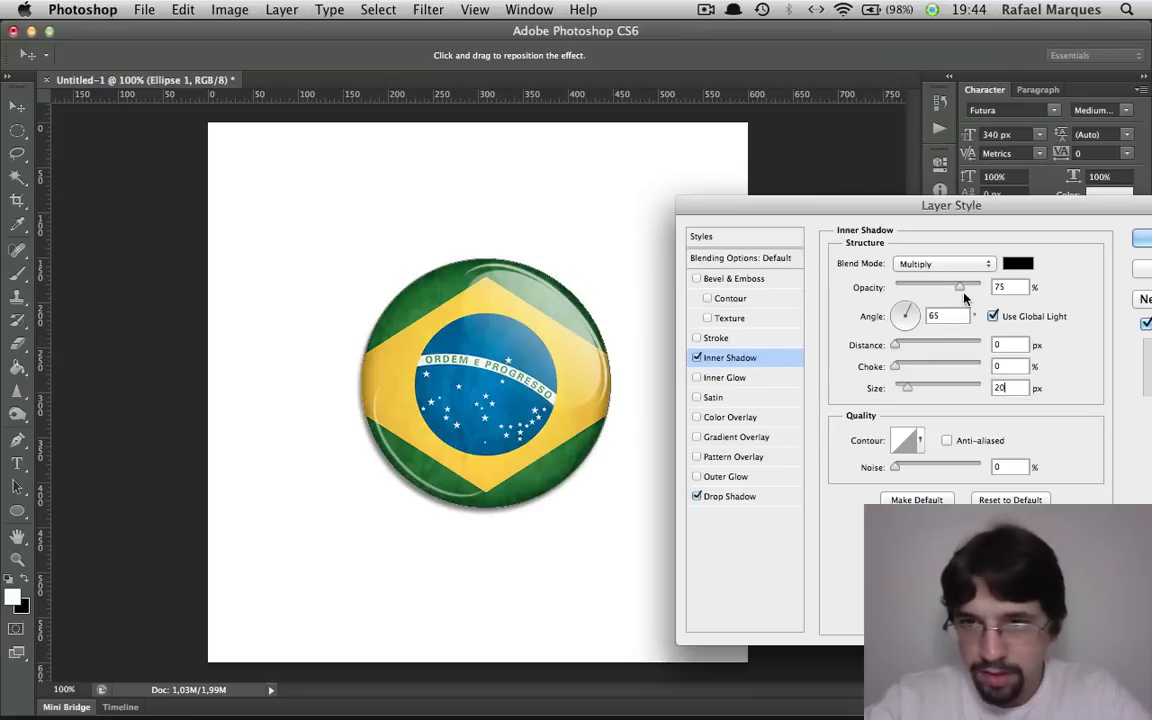
pyautogui.moveTo(961, 288); pyautogui.dragTo(967, 290)
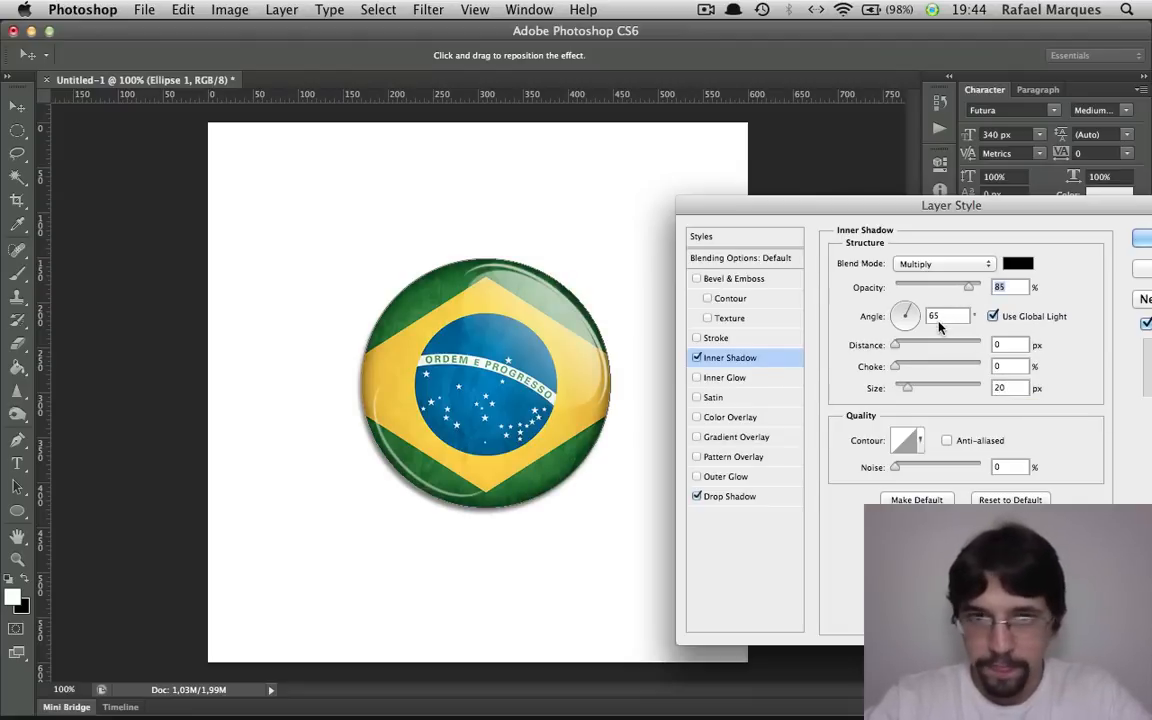
pyautogui.press('Return')
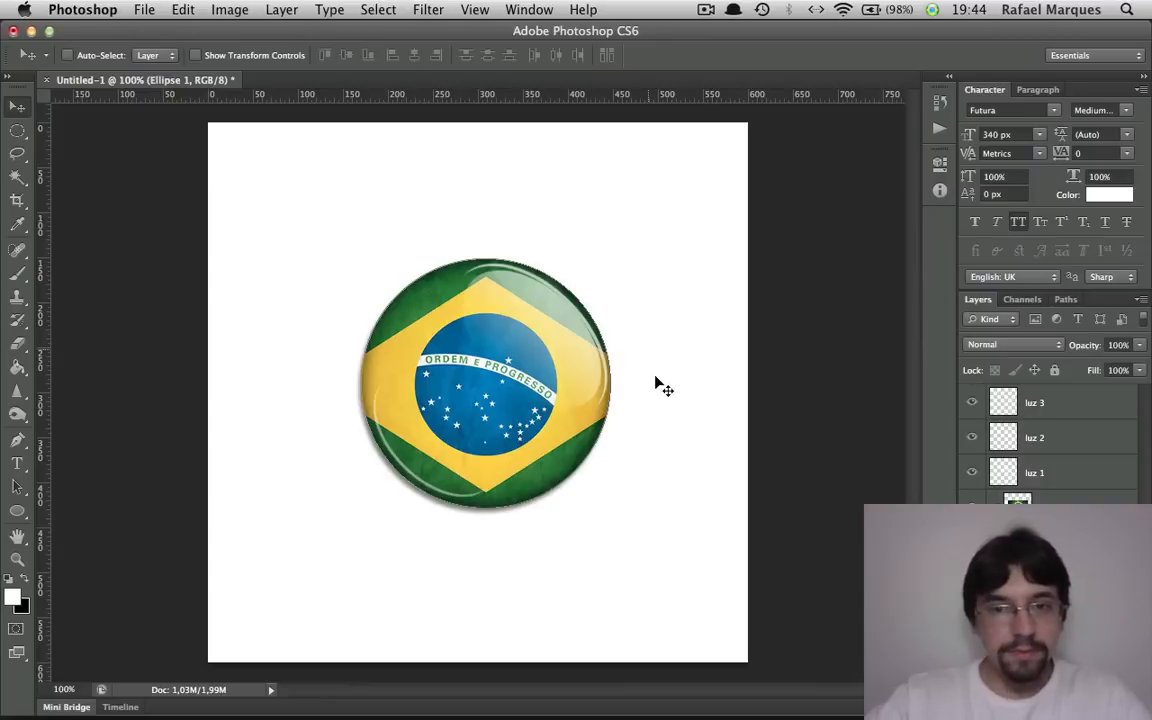
# Soften the ends of the luz 3 and luz 2 highlight arcs with a 70 px Eraser
pyautogui.click(1074, 507)
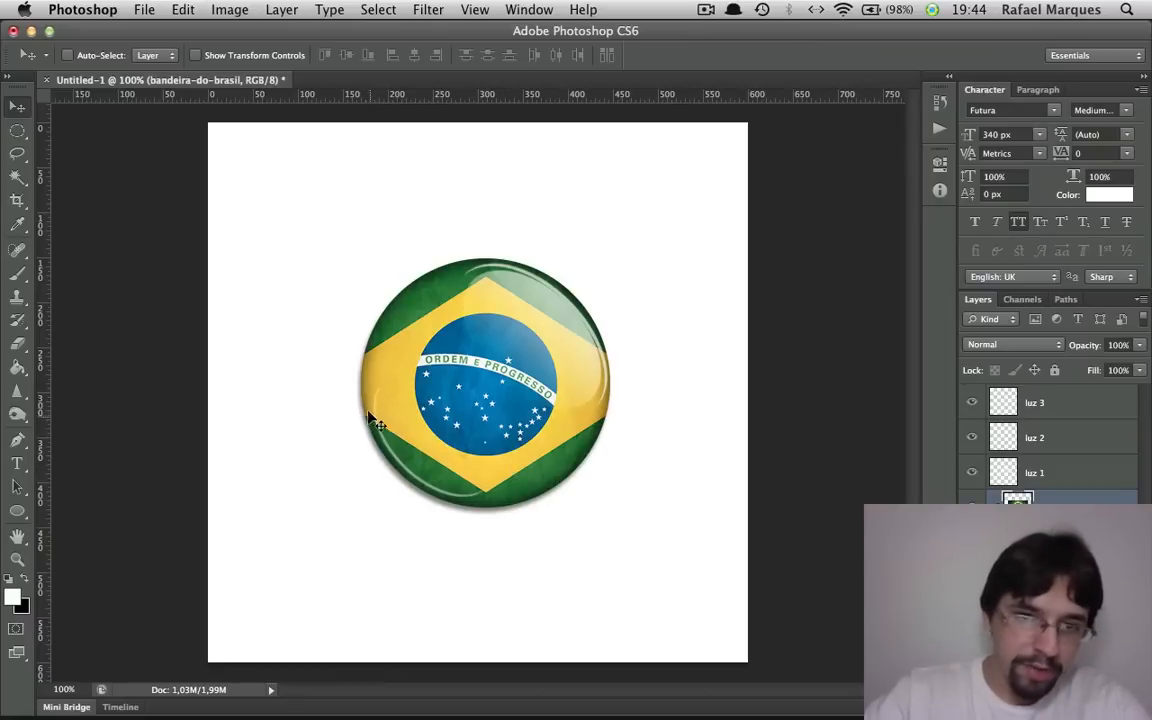
pyautogui.click(1044, 404)
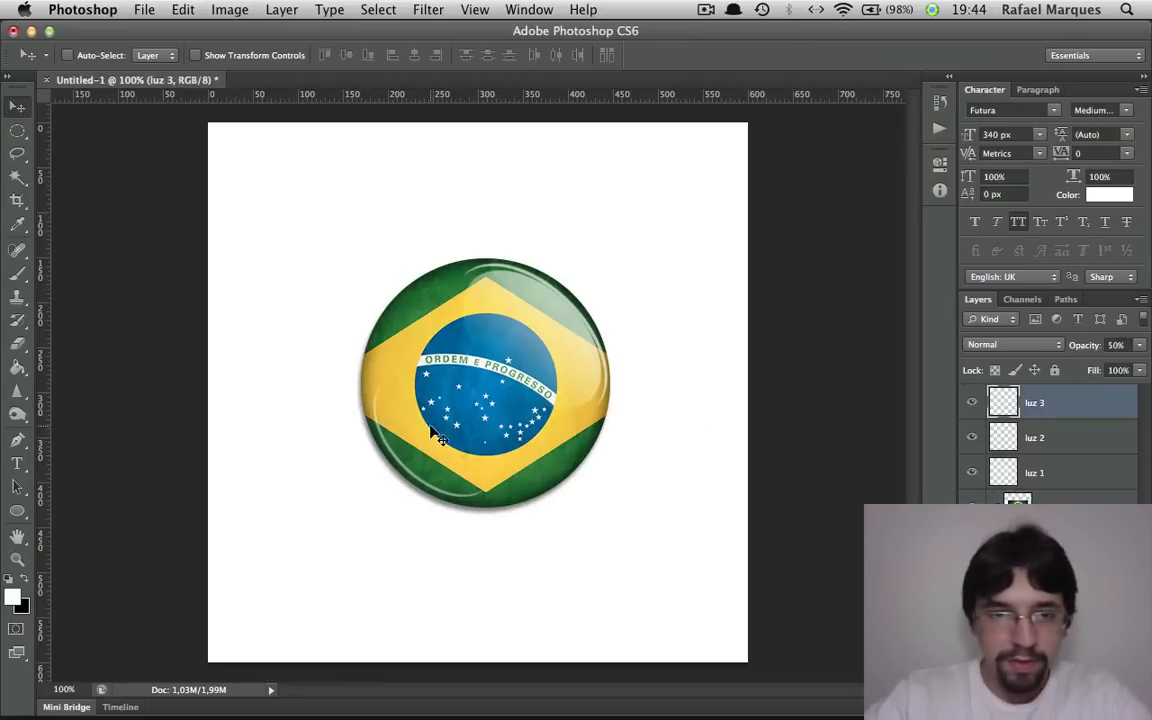
pyautogui.press('e')
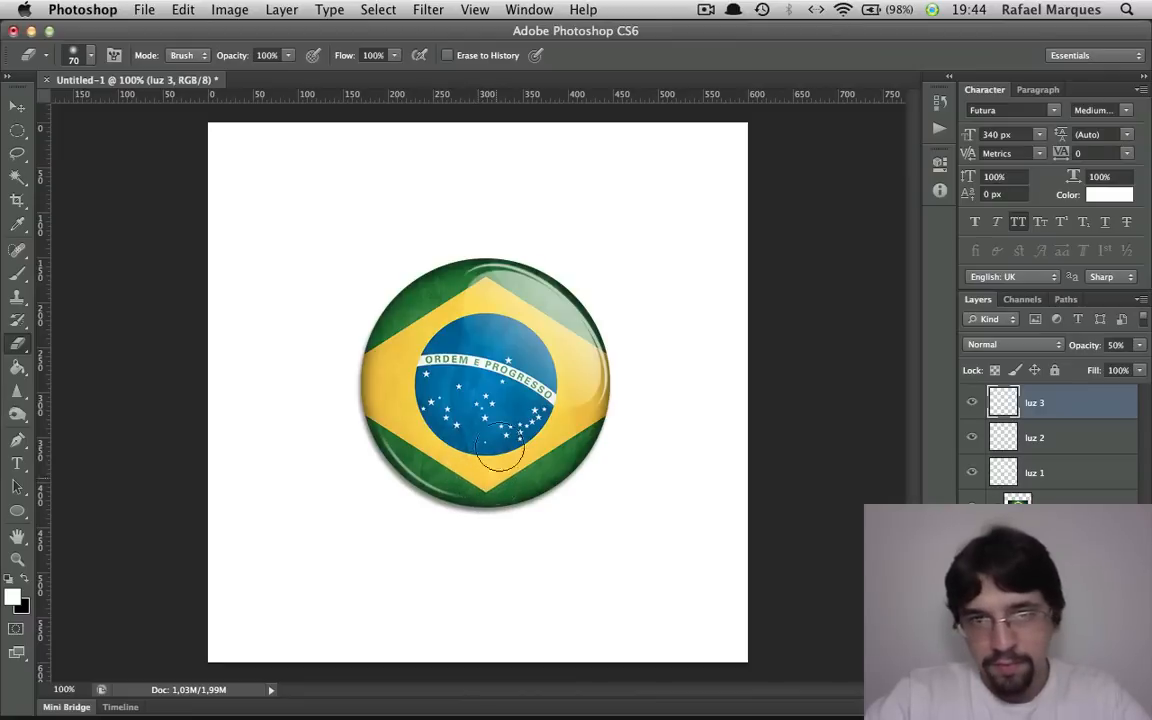
pyautogui.click(1062, 440)
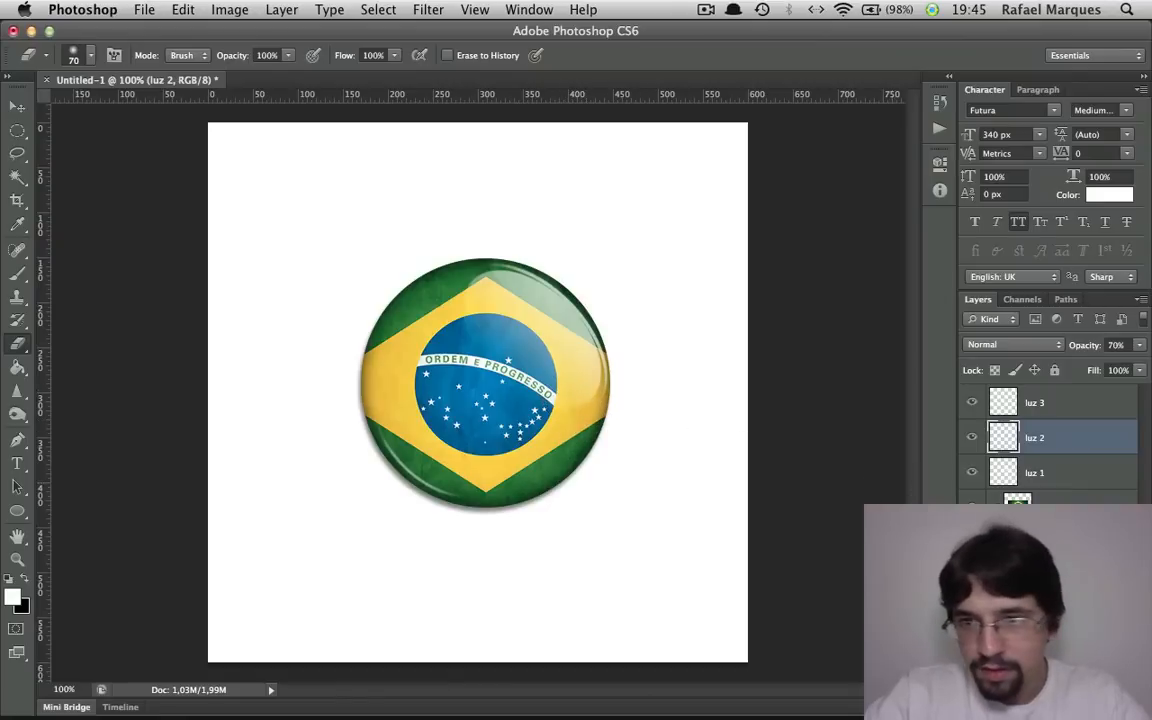
# Select the luz 1 gradient highlight layer and enlarge the Eraser brush to 150 px
pyautogui.click(1059, 482)
pyautogui.press(']')
pyautogui.press(']')
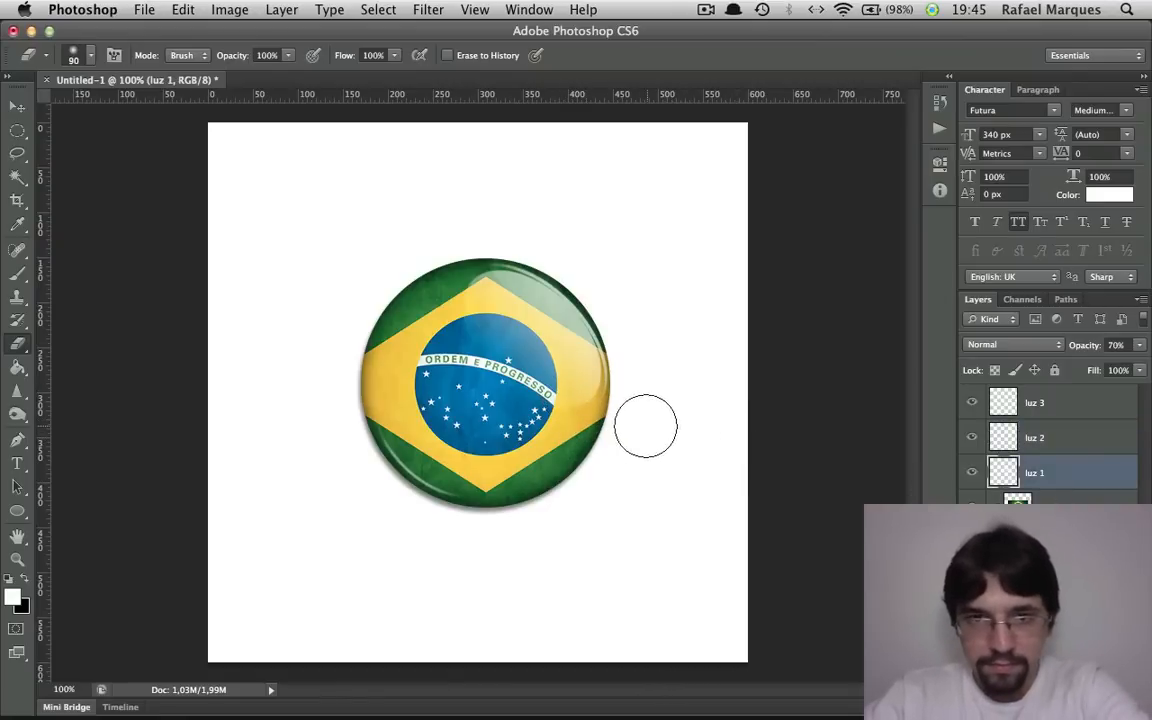
pyautogui.press(']')
pyautogui.press(']')
pyautogui.press(']')
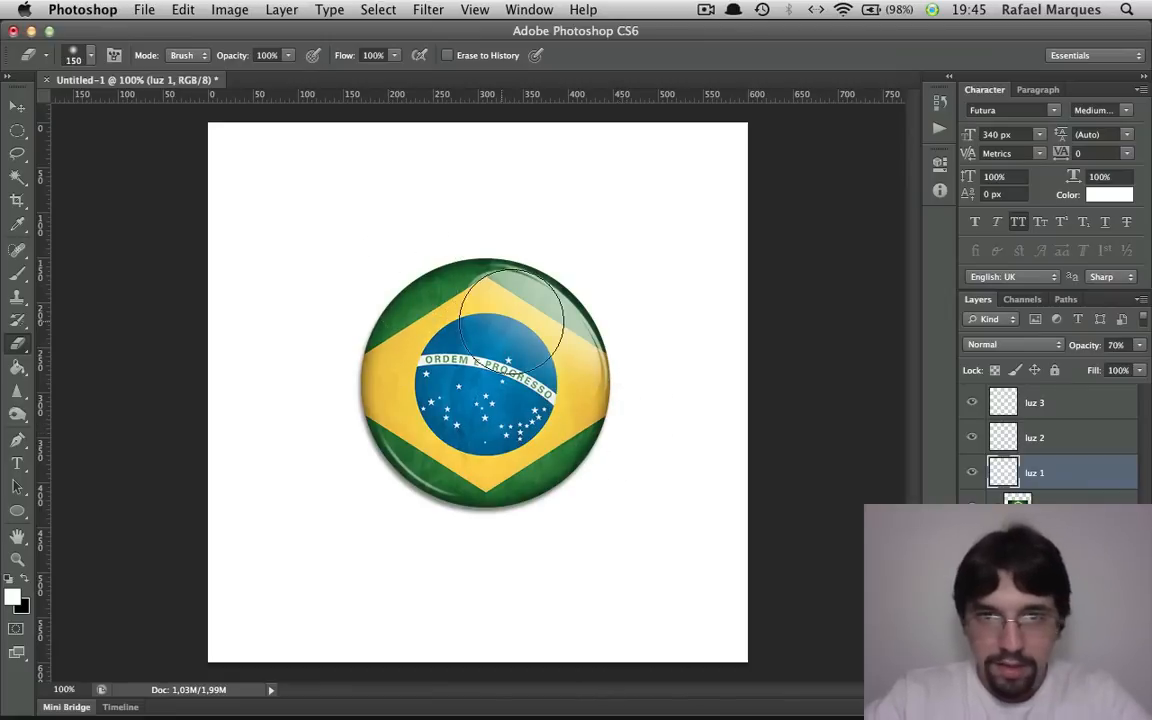
# With the Elliptical Marquee tool active, try luz 1 opacities of 30% and 20%, set it to 80%, and select the luz 2 layer
pyautogui.press('m')
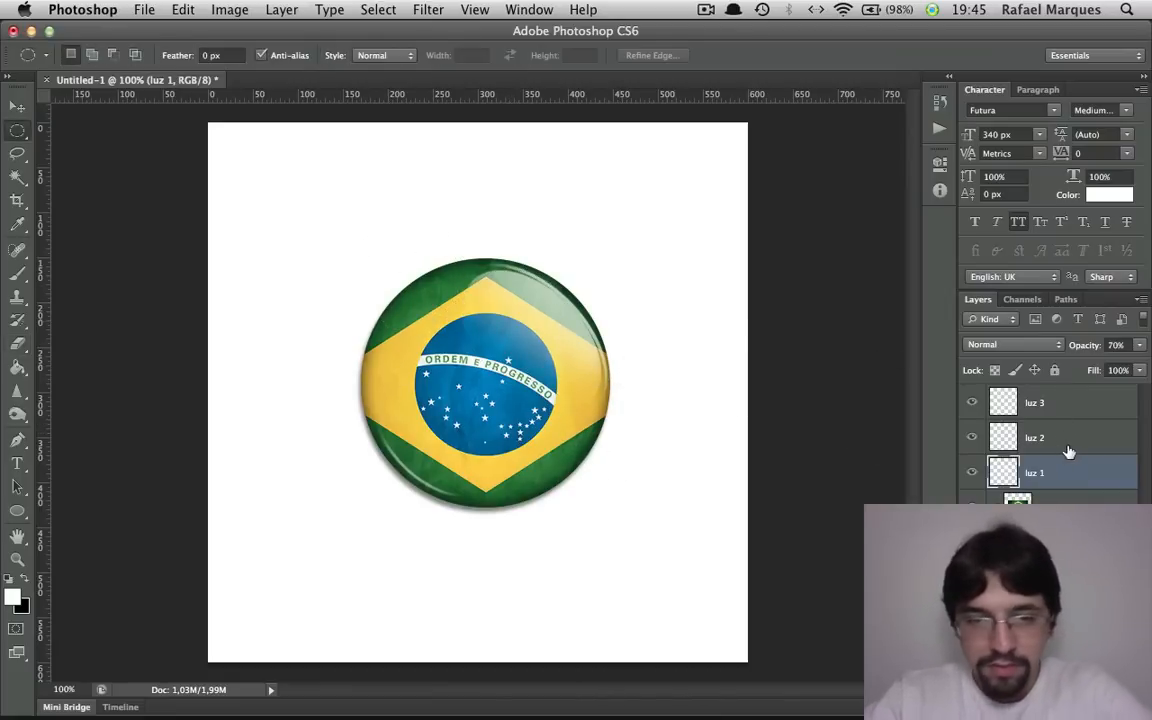
pyautogui.press('3')
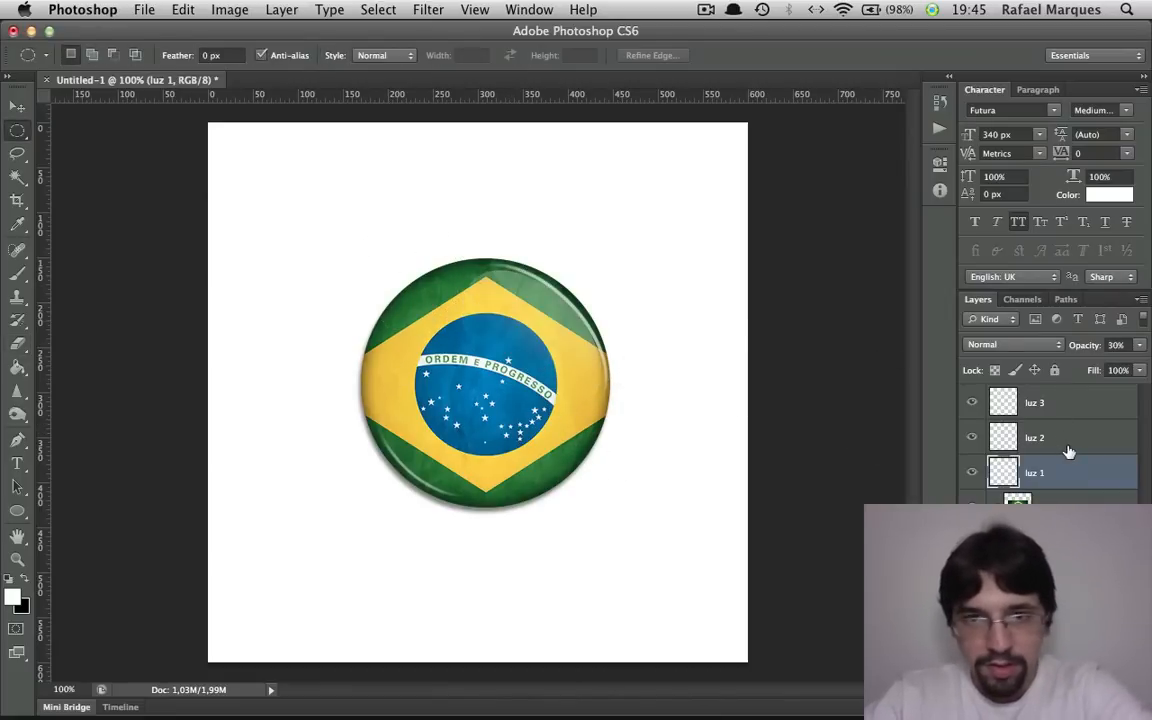
pyautogui.press('0')
pyautogui.press('2')
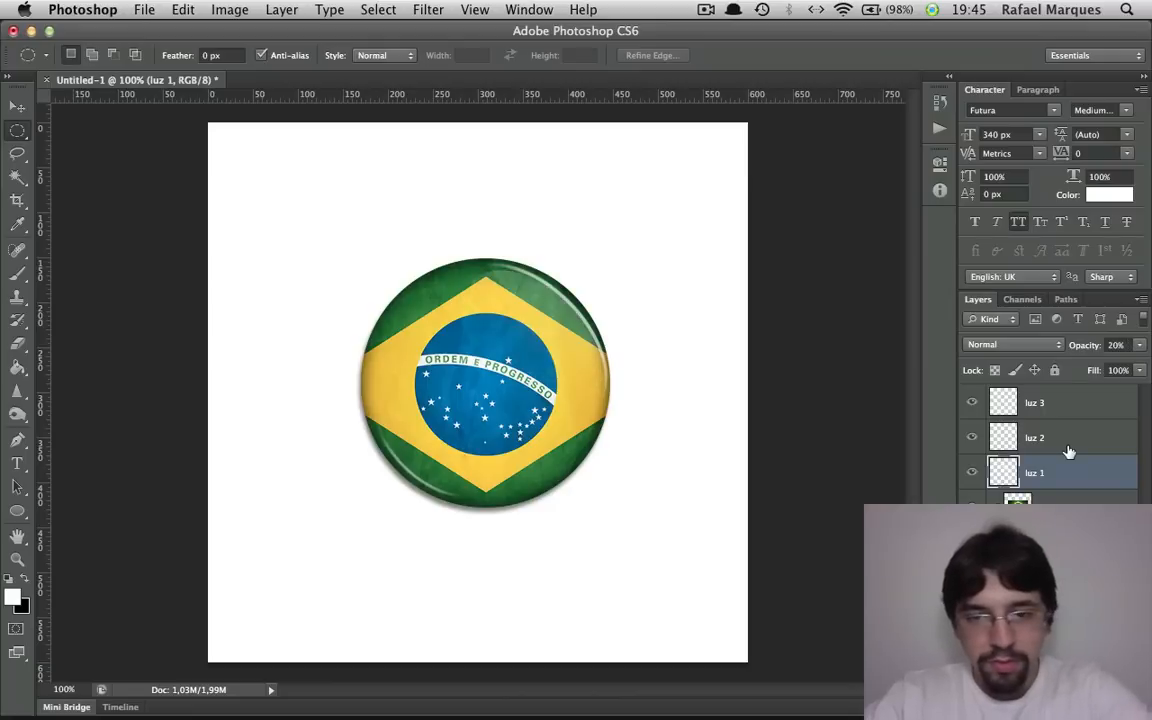
pyautogui.press('8')
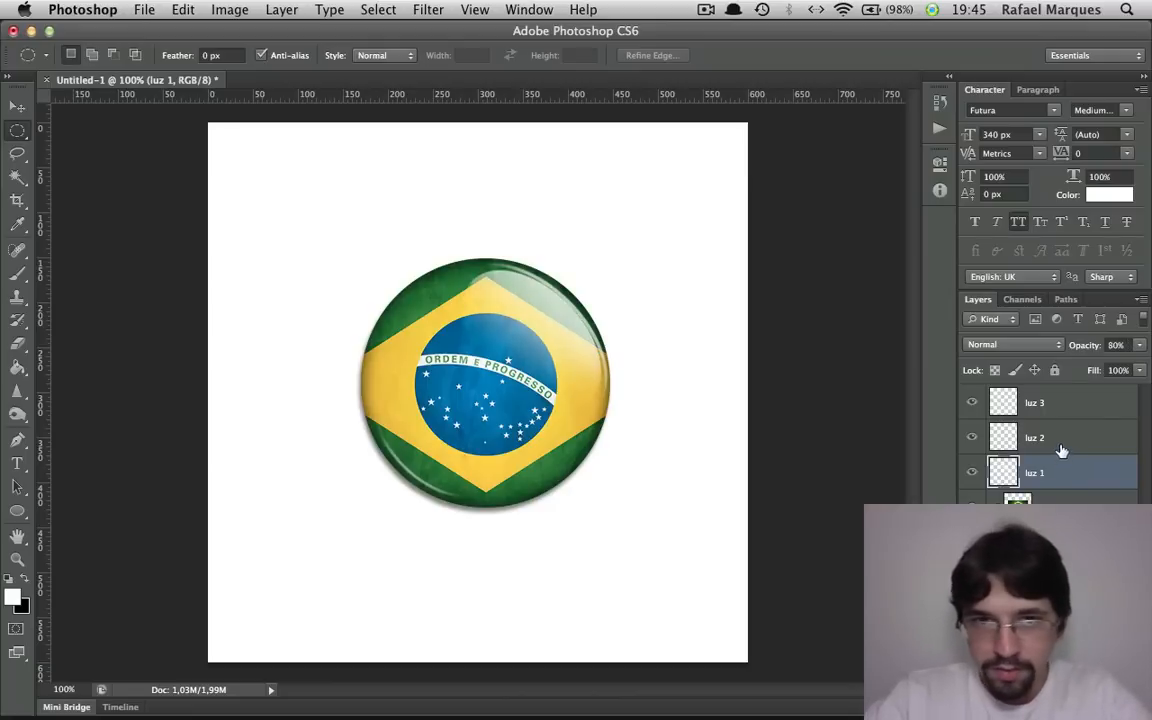
pyautogui.click(1062, 449)
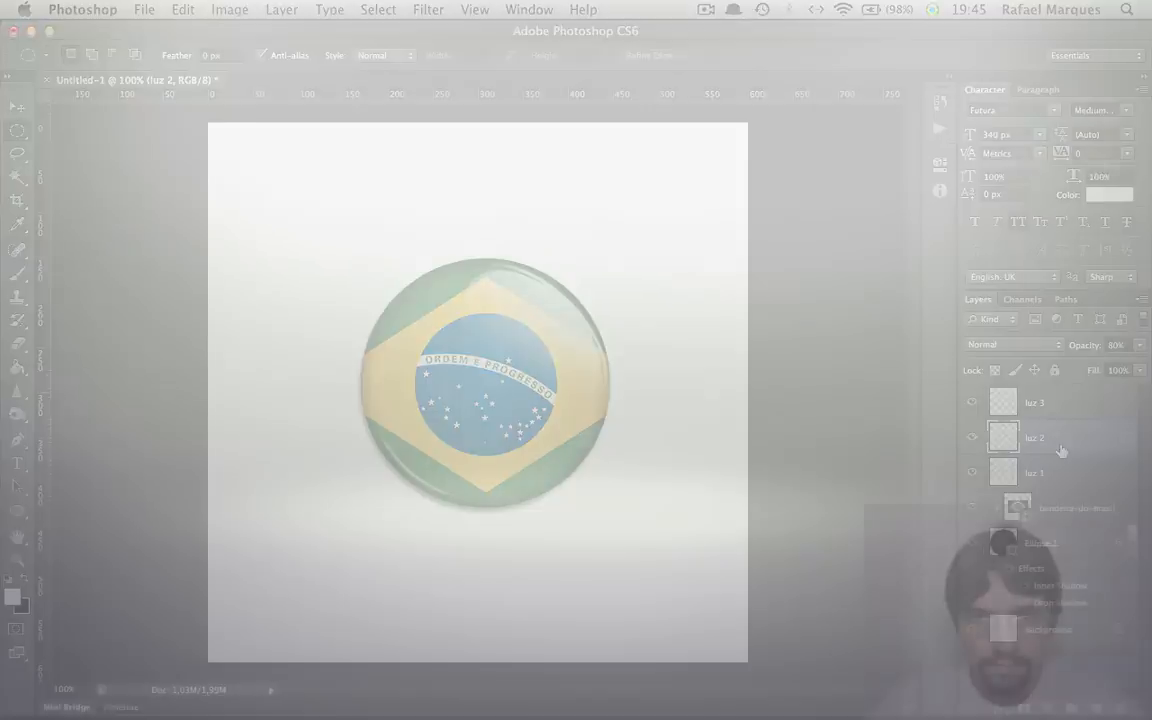